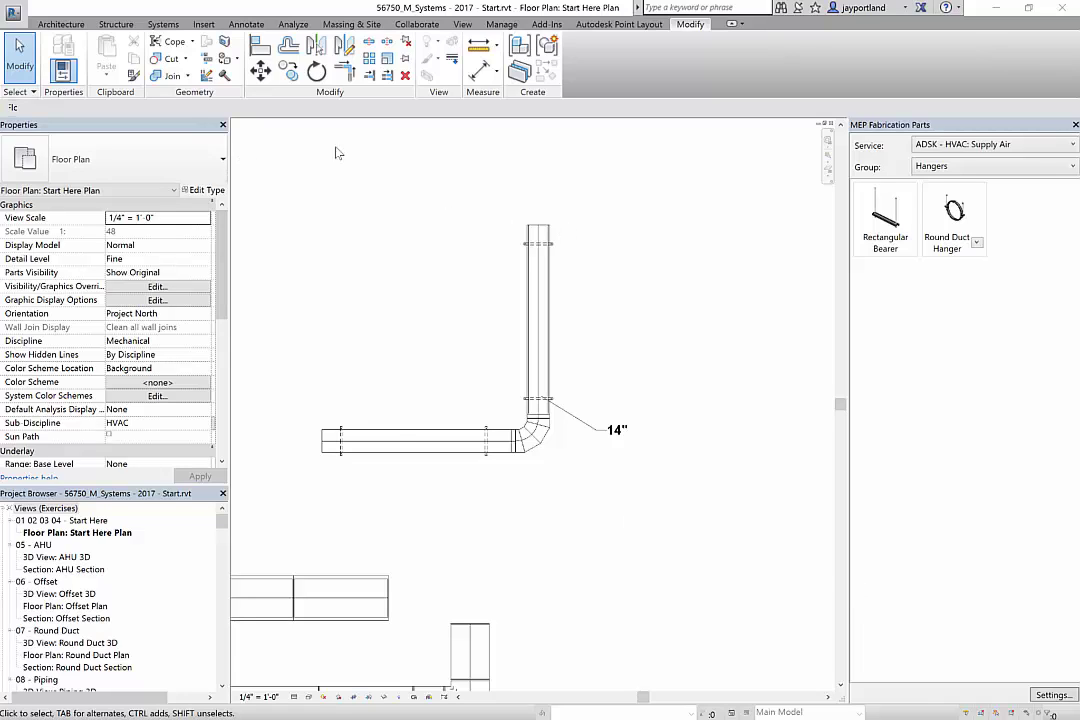
# Tag the vertical round duct by category, placing its size tag beside the duct with a leader.
pyautogui.click(245, 24)
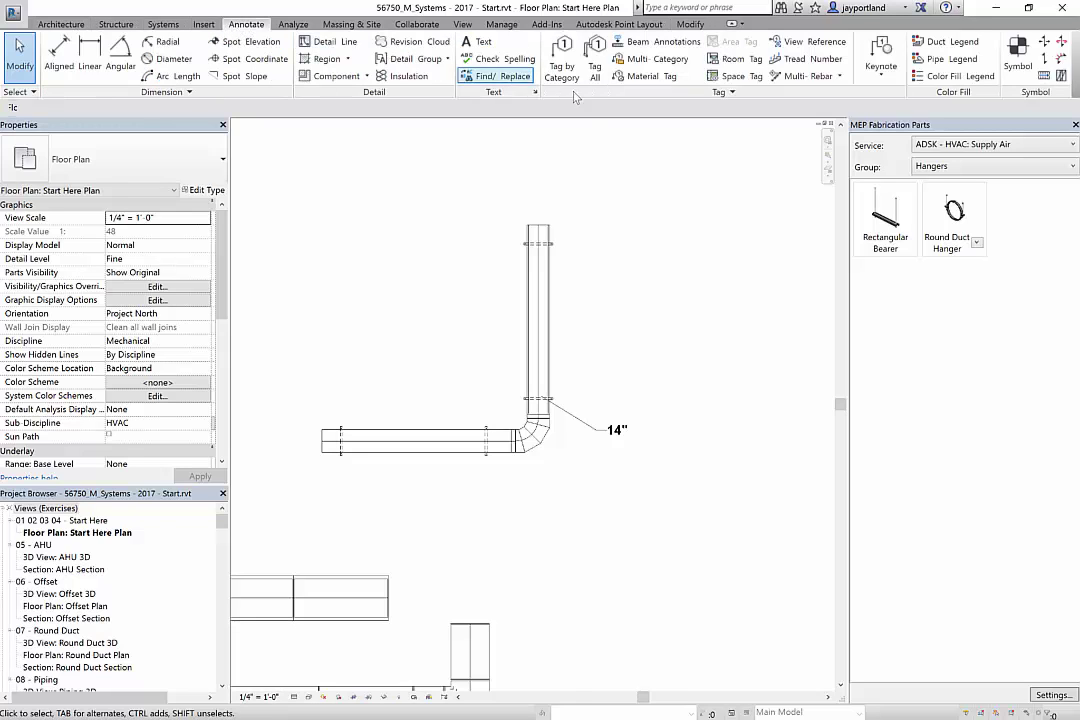
pyautogui.click(561, 60)
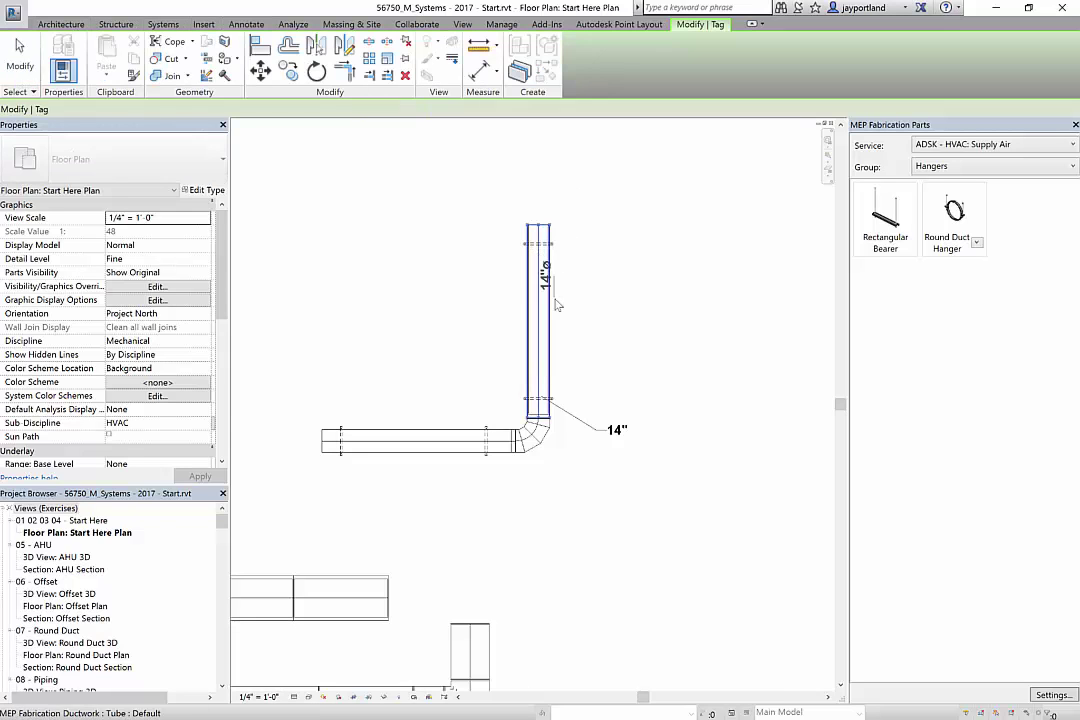
pyautogui.click(628, 334)
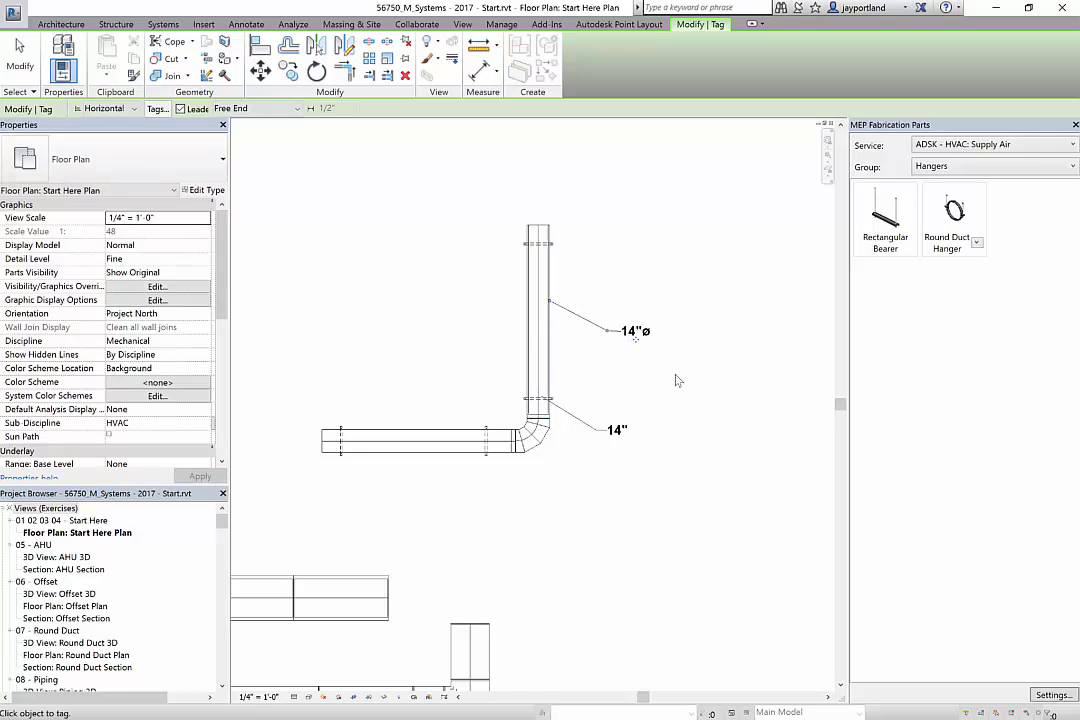
pyautogui.press('Escape')
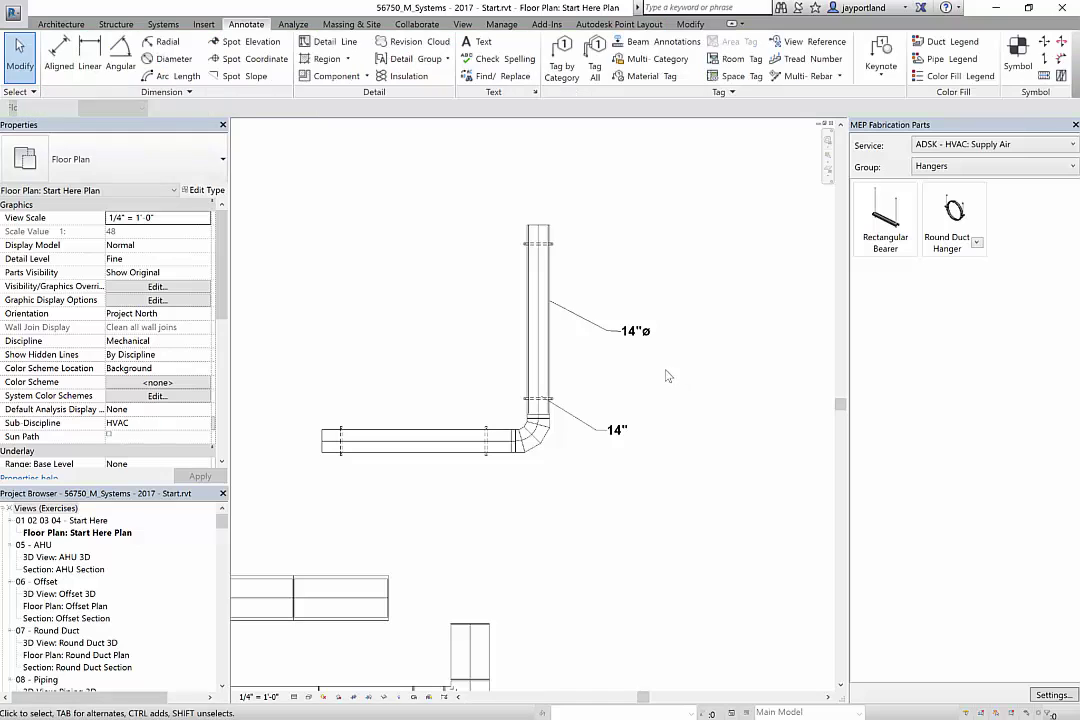
# Nudge the new duct size tag and its leader elbow so the landing line runs straight into the text.
pyautogui.scroll(5, 668, 376)
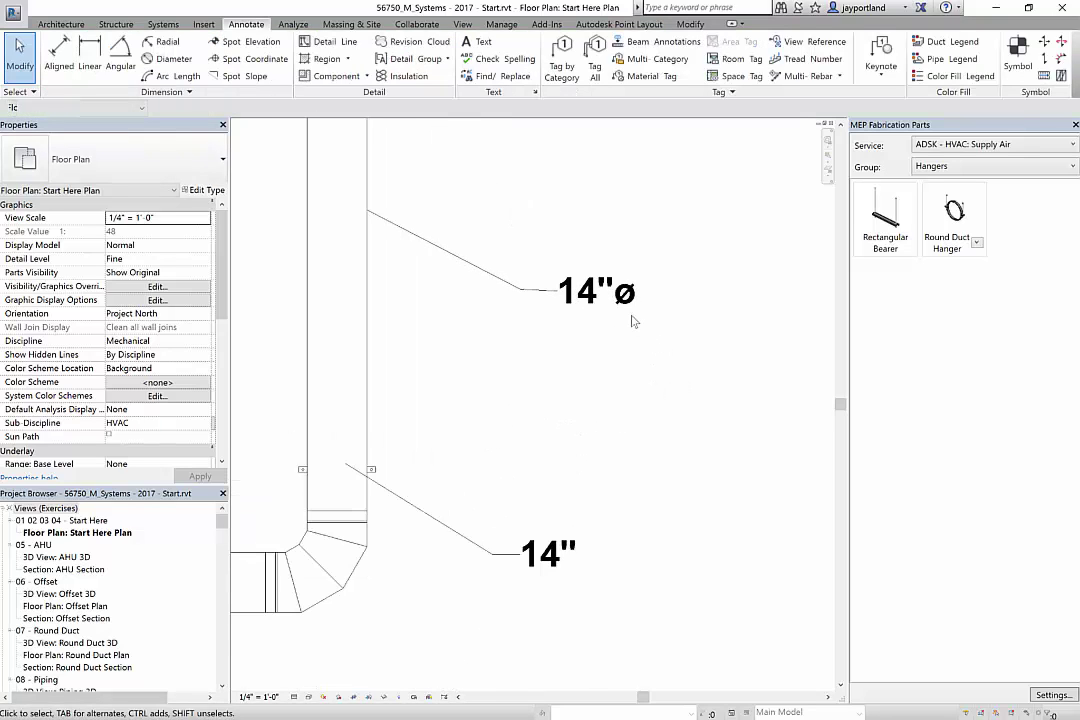
pyautogui.click(597, 305)
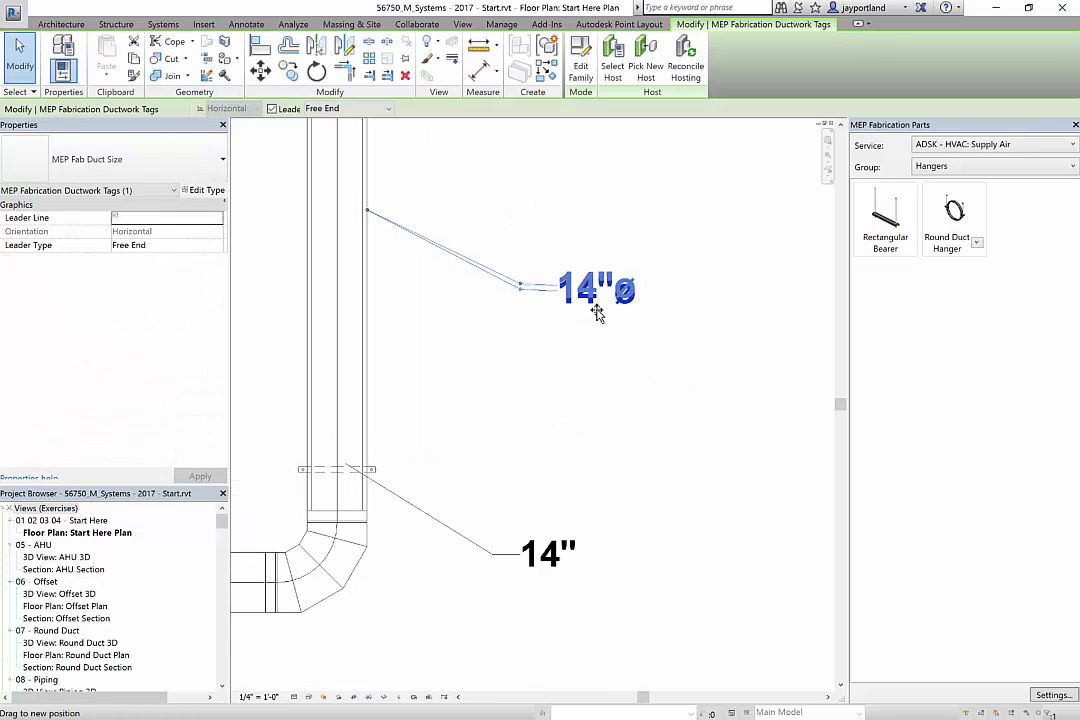
pyautogui.click(521, 298)
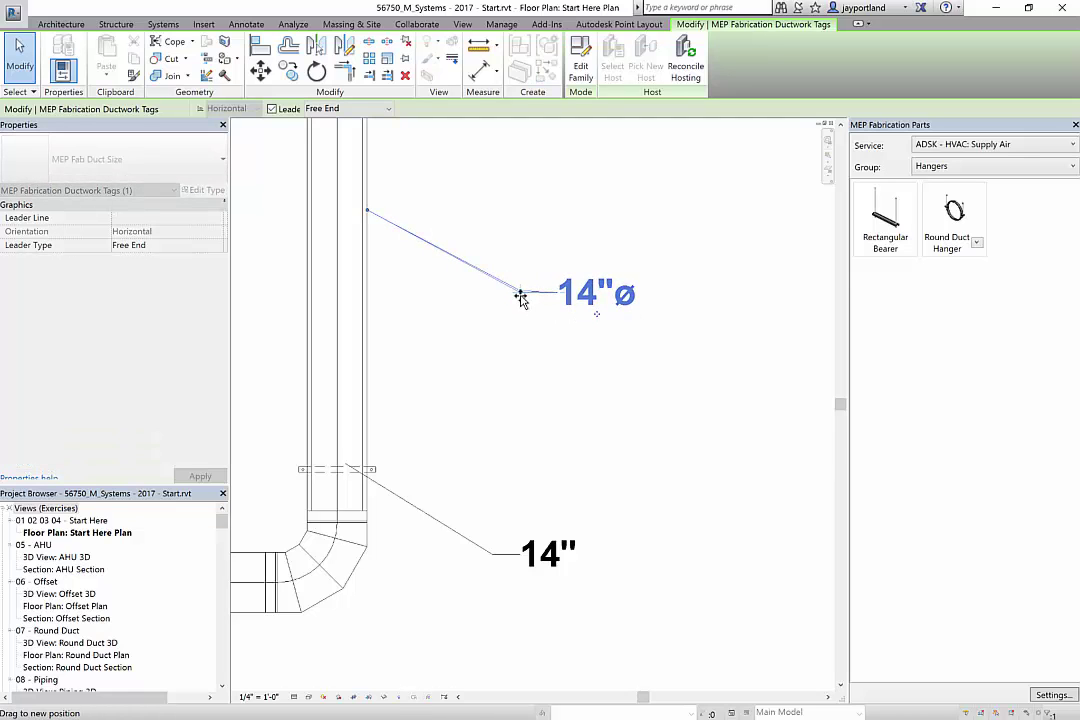
pyautogui.click(645, 359)
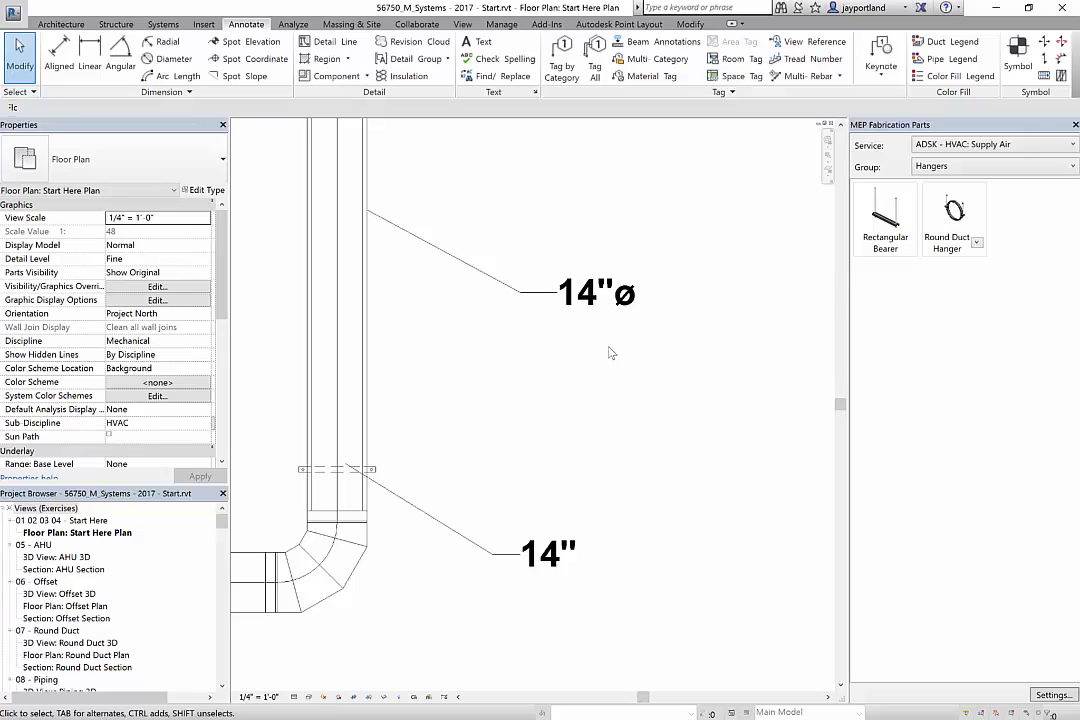
# Open the family of the round duct's size tag for editing.
pyautogui.moveTo(610, 352); pyautogui.dragTo(528, 374, button='middle')
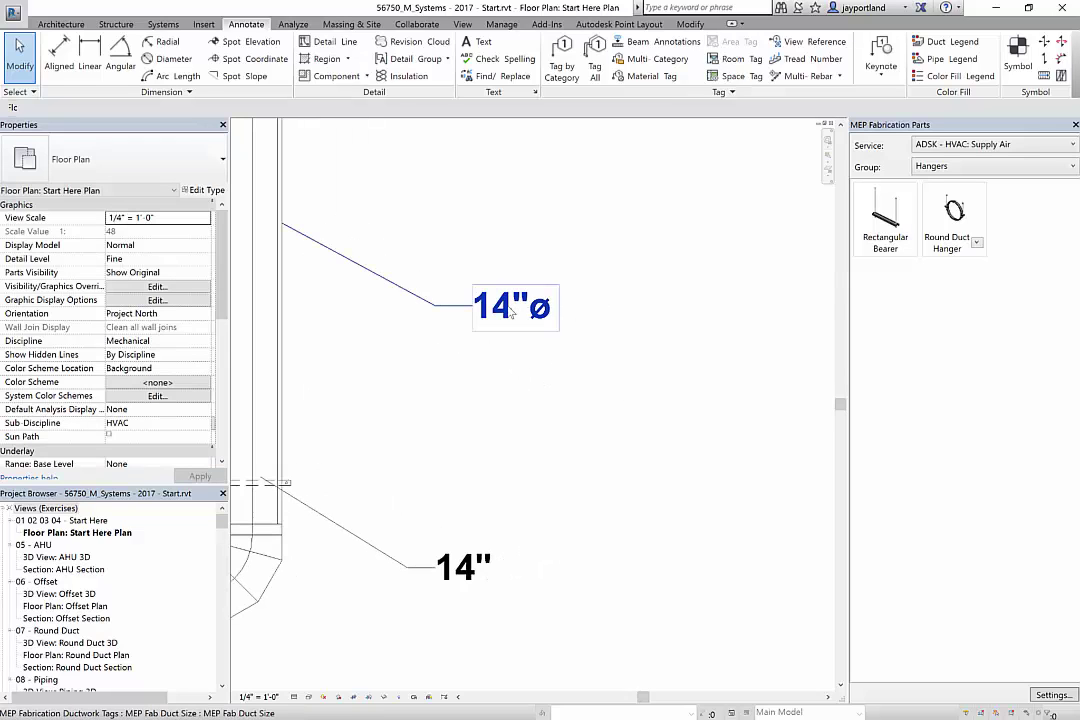
pyautogui.click(512, 311)
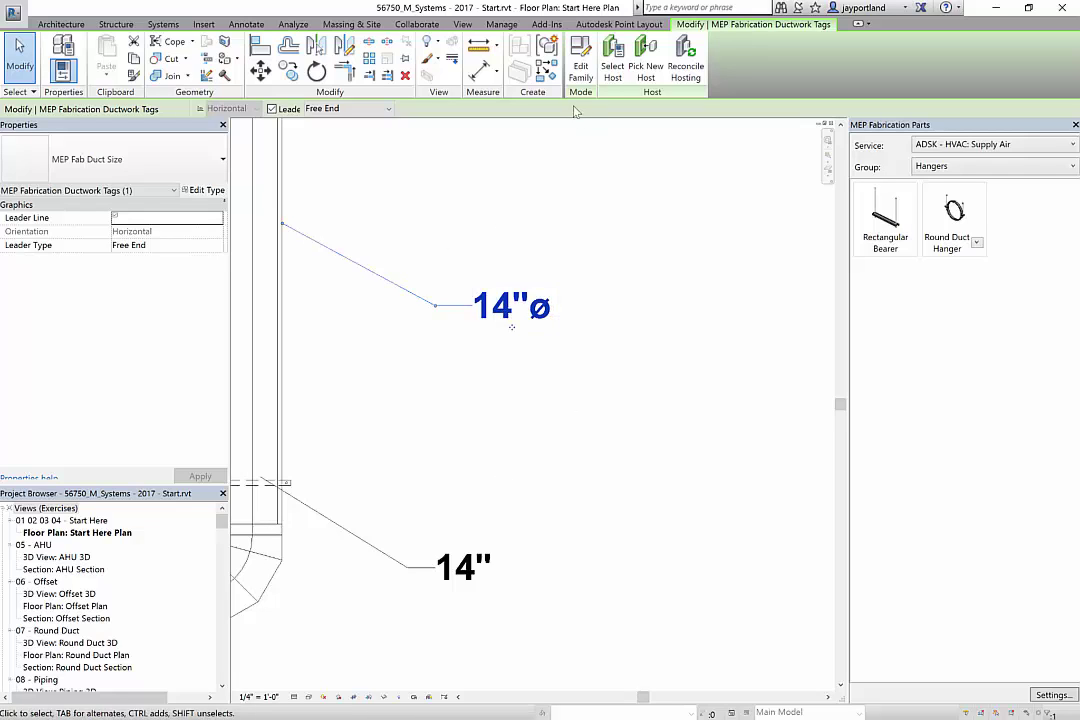
pyautogui.click(581, 72)
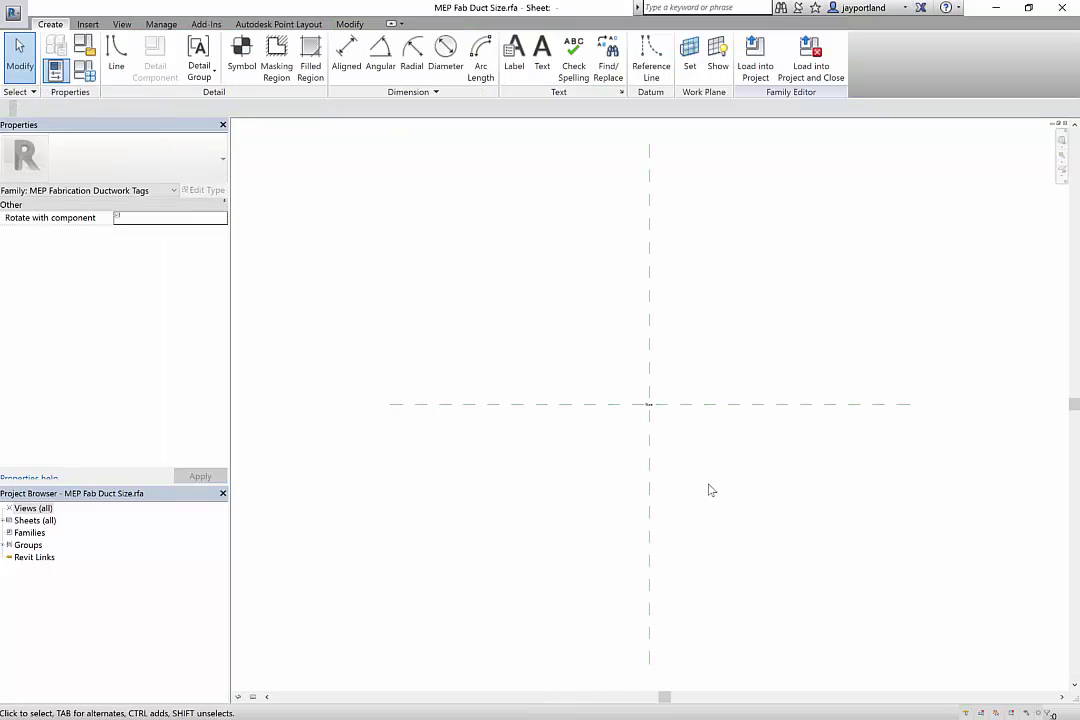
# Add the Fabrication Service Abbreviation parameter after Size in the tag family's label.
pyautogui.click(650, 458)
pyautogui.click(716, 405)
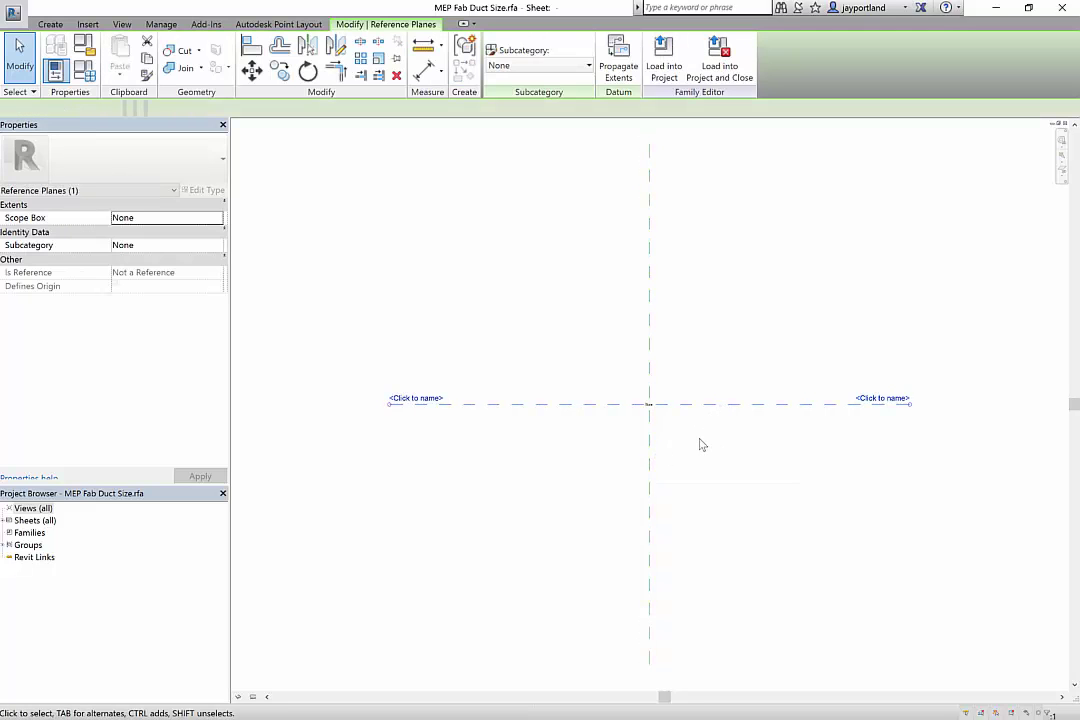
pyautogui.scroll(2, 680, 429)
pyautogui.scroll(3, 645, 410)
pyautogui.click(645, 408)
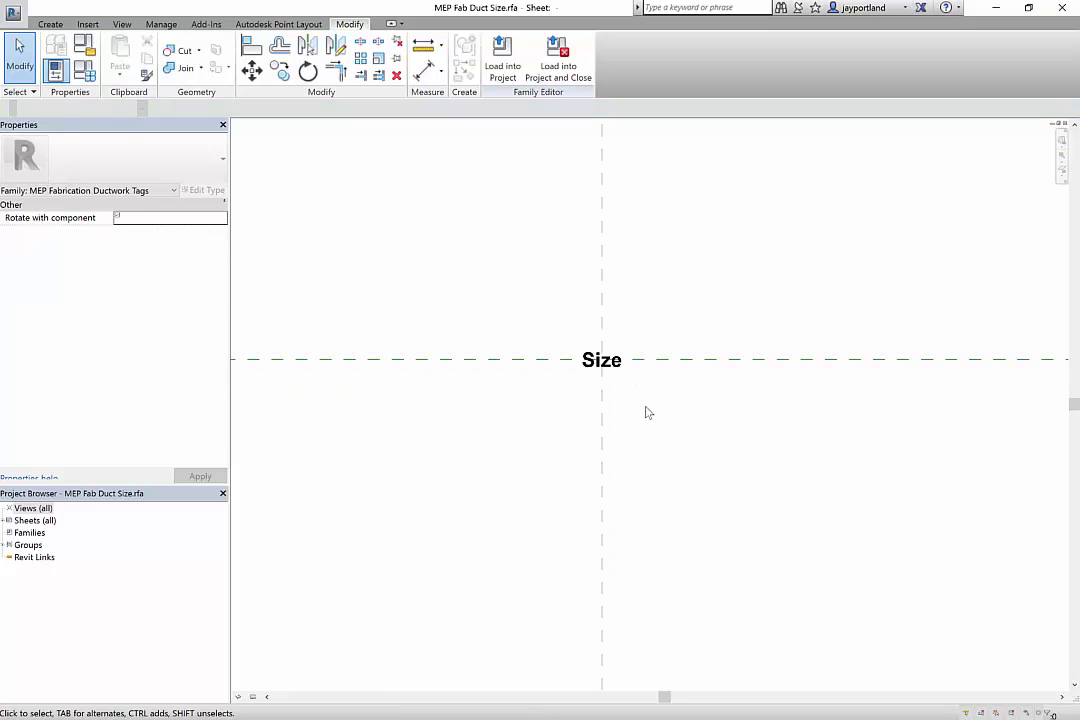
pyautogui.scroll(2, 633, 399)
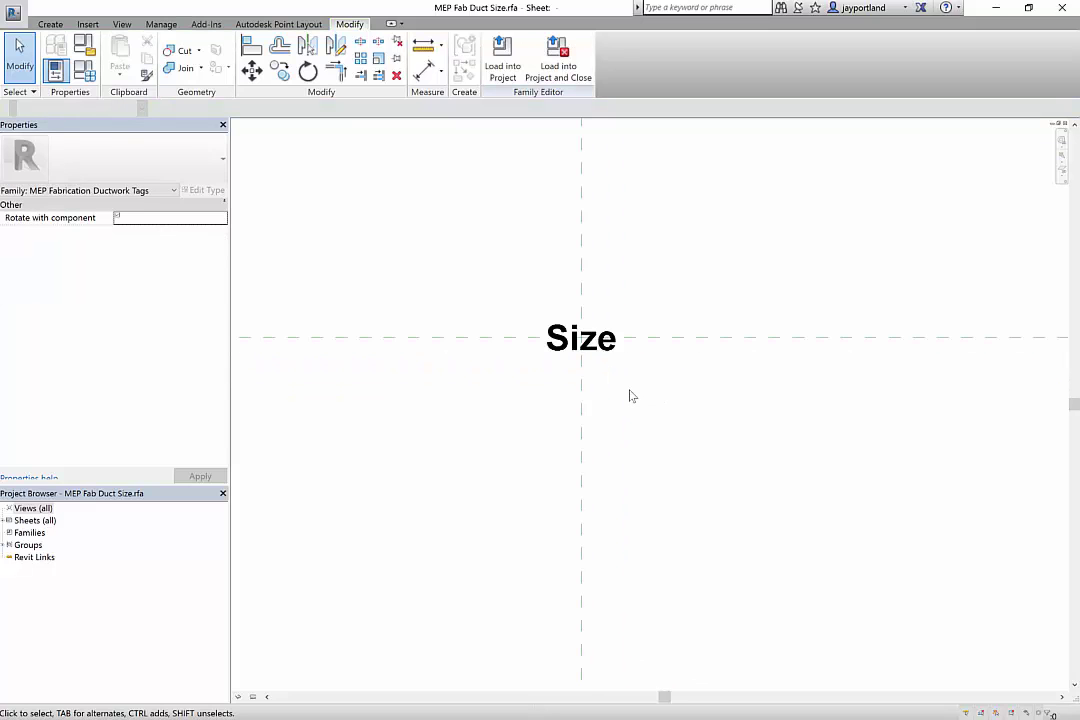
pyautogui.click(606, 340)
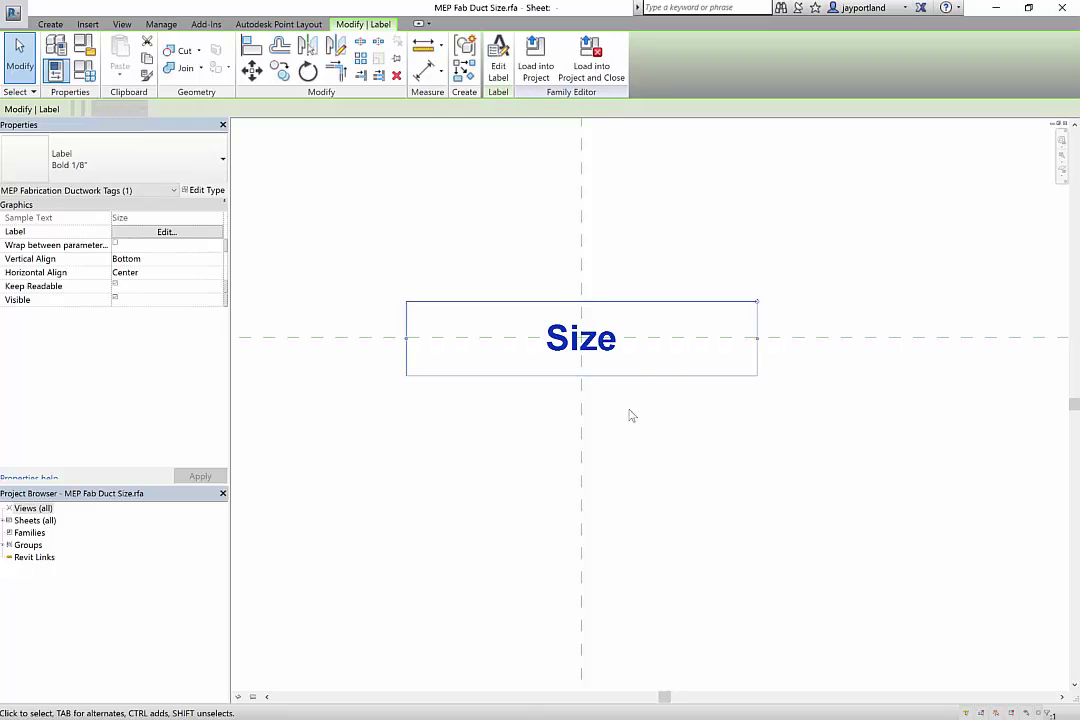
pyautogui.scroll(2, 499, 359)
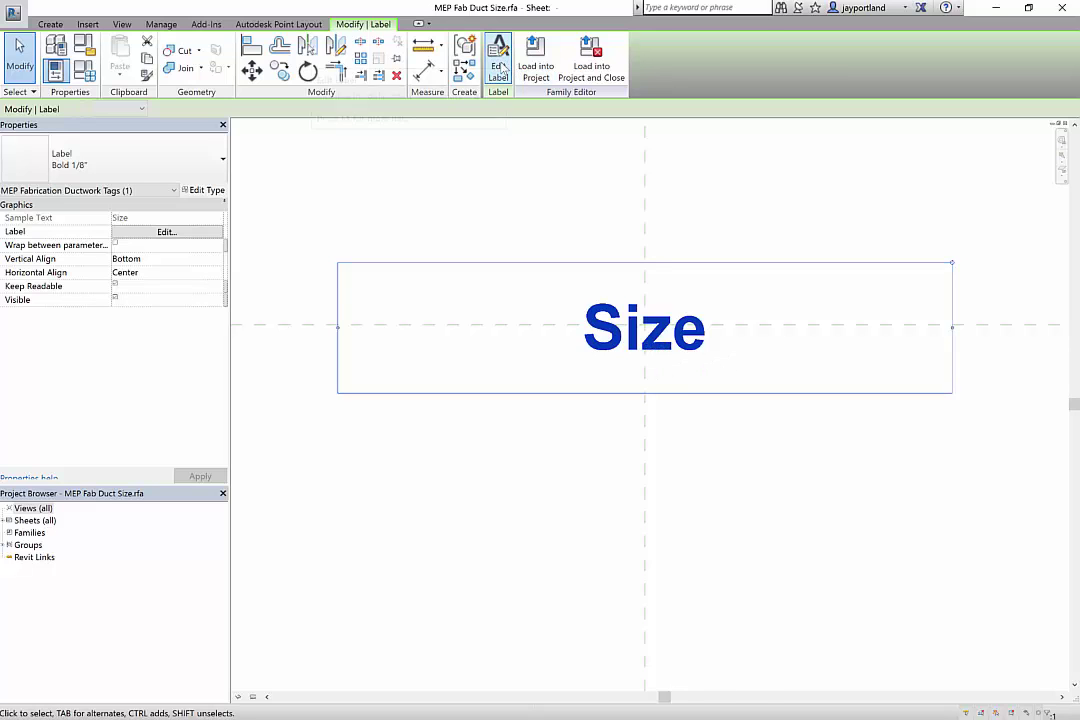
pyautogui.click(501, 69)
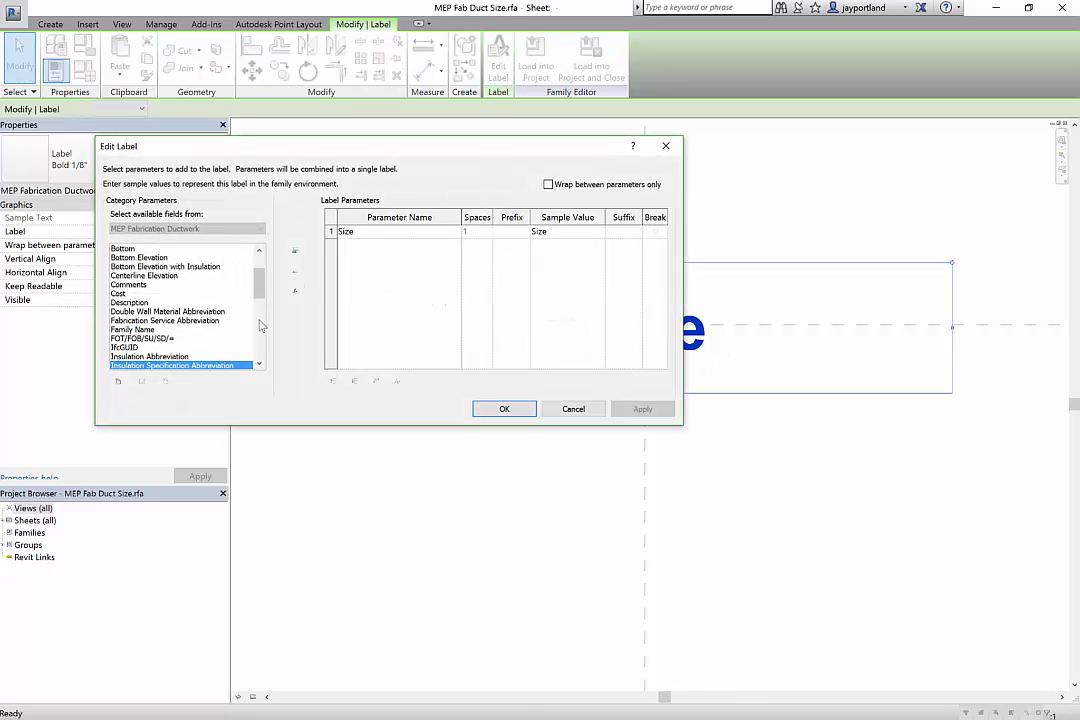
pyautogui.click(152, 321)
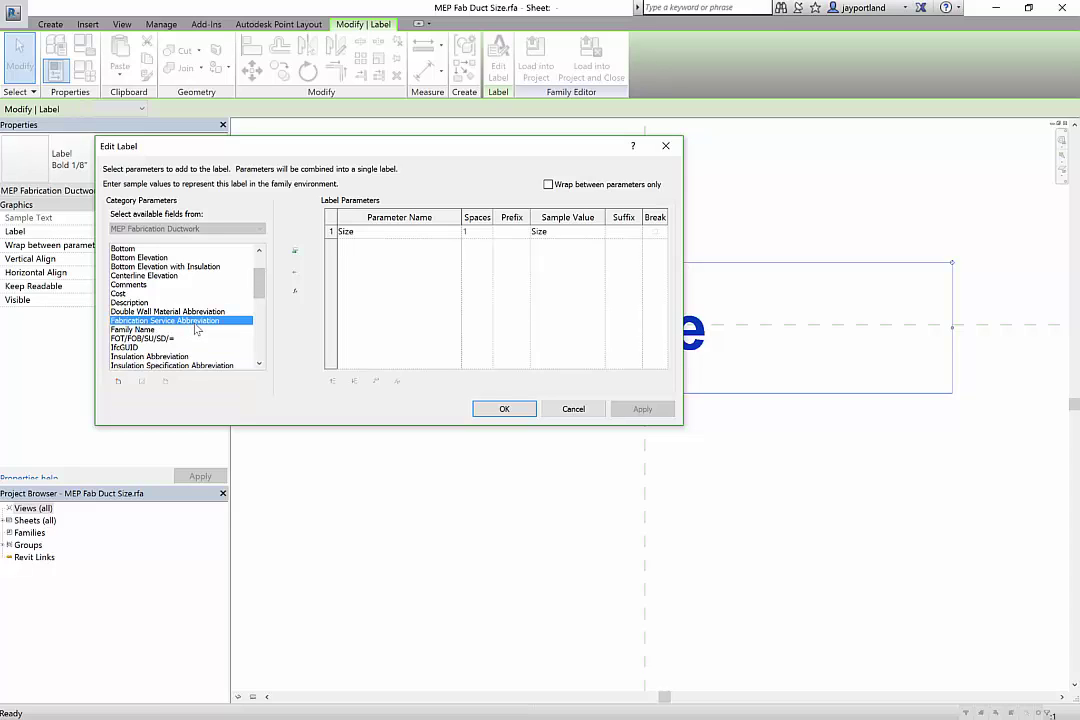
pyautogui.click(295, 251)
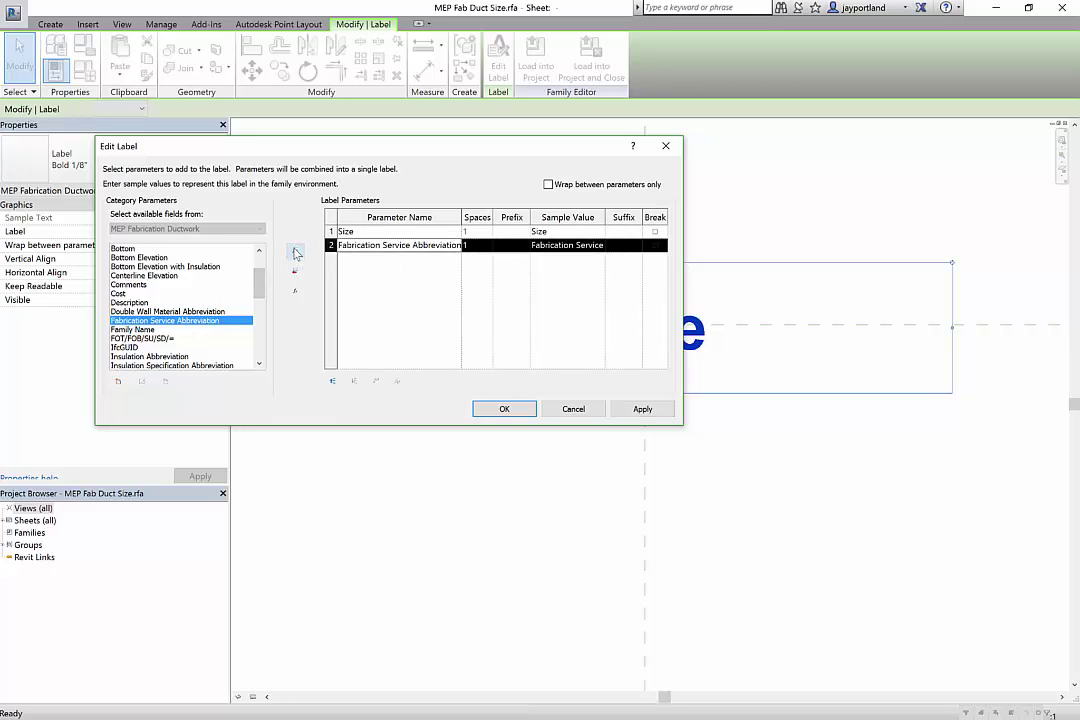
pyautogui.click(505, 409)
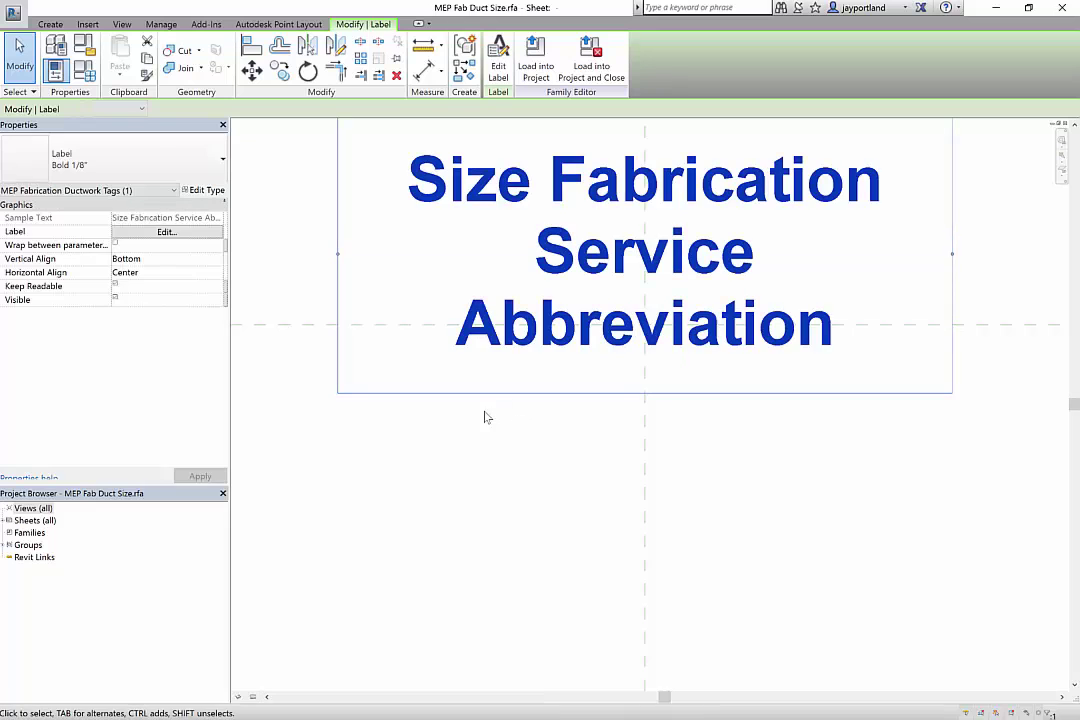
# Widen the label's text box so the combined Size and Fabrication Service Abbreviation text fits on one line.
pyautogui.click(466, 436)
pyautogui.scroll(-3, 490, 436)
pyautogui.click(646, 330)
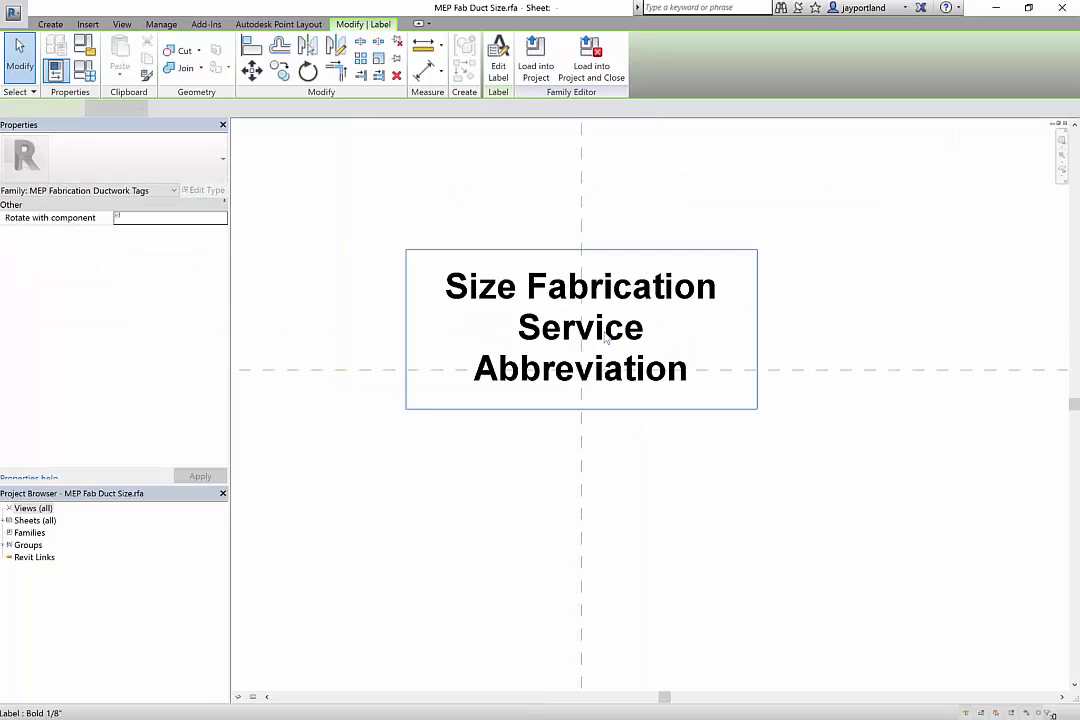
pyautogui.scroll(-2, 588, 448)
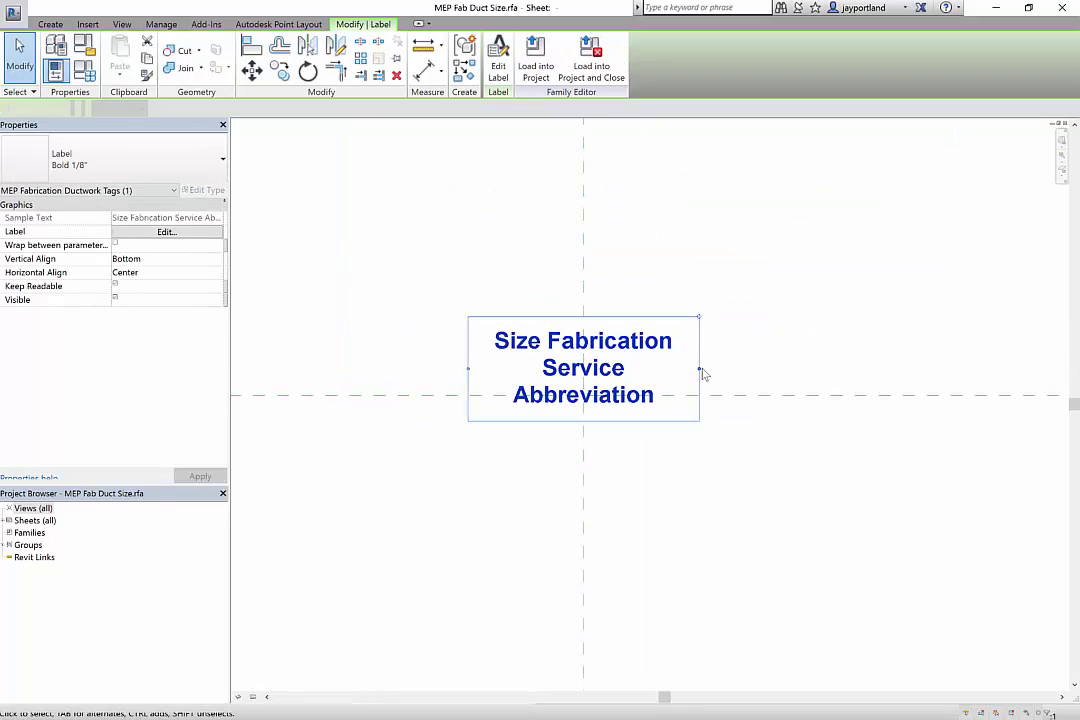
pyautogui.moveTo(700, 373); pyautogui.dragTo(836, 382)
pyautogui.click(422, 436)
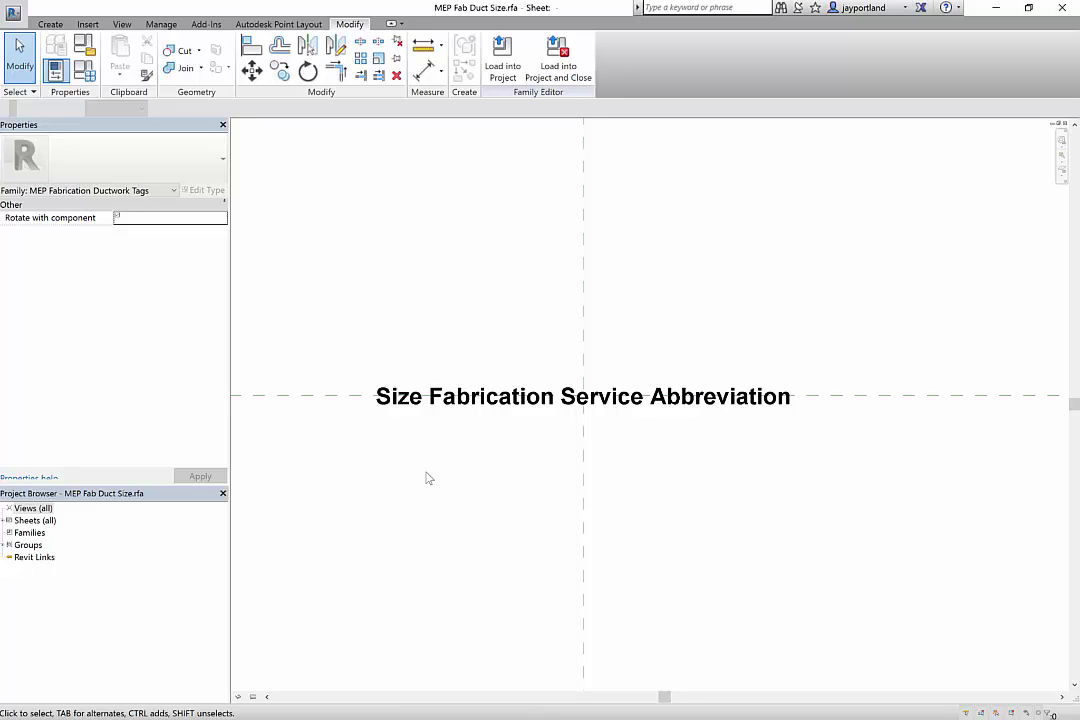
# Edit the label to give the Size parameter a "-" suffix.
pyautogui.click(458, 402)
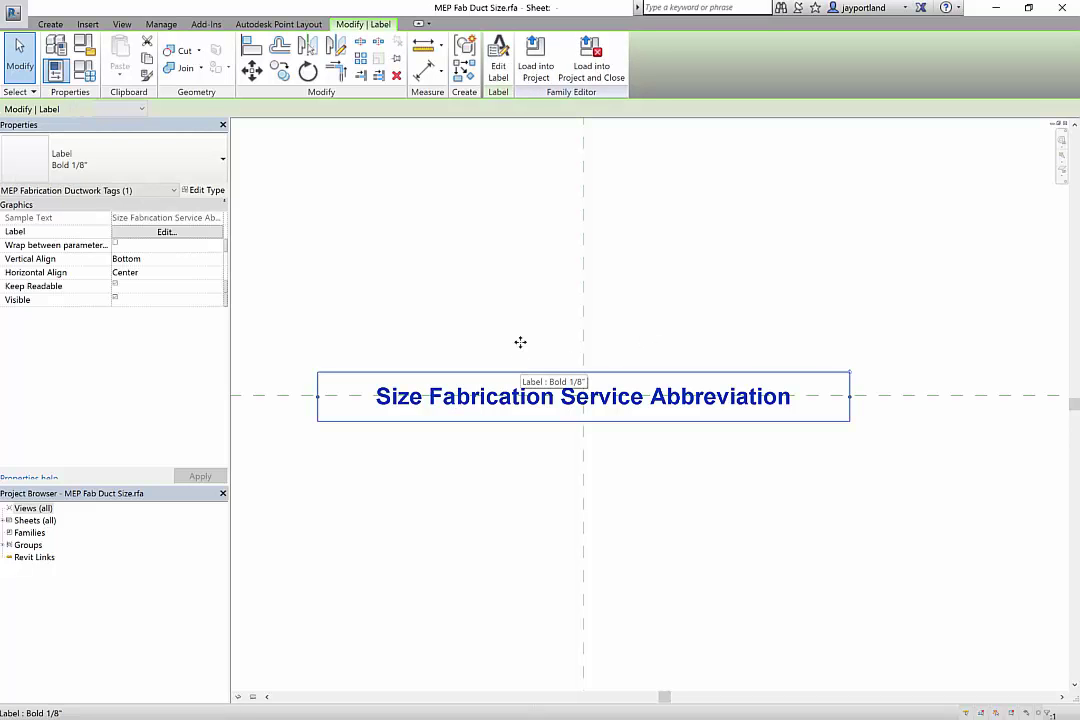
pyautogui.click(499, 62)
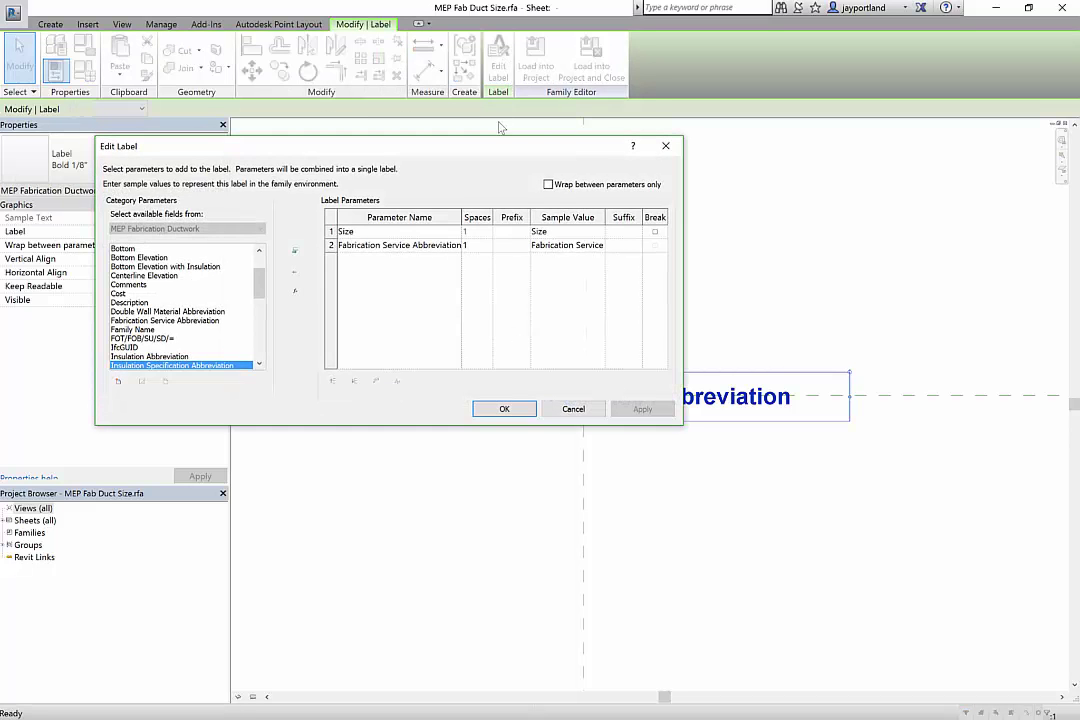
pyautogui.click(615, 233)
pyautogui.write('-')
pyautogui.click(505, 410)
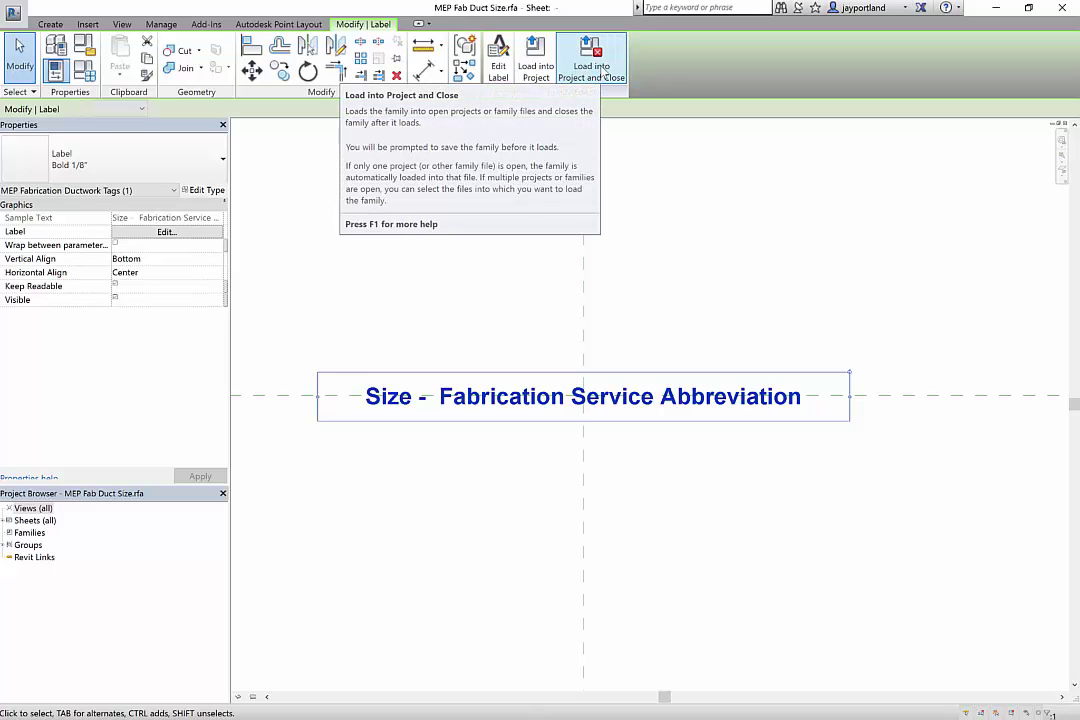
# Load the family into the project and close it, replacing MEP Fab Duct Size.rfa and overwriting the existing version and its parameter values.
pyautogui.click(604, 75)
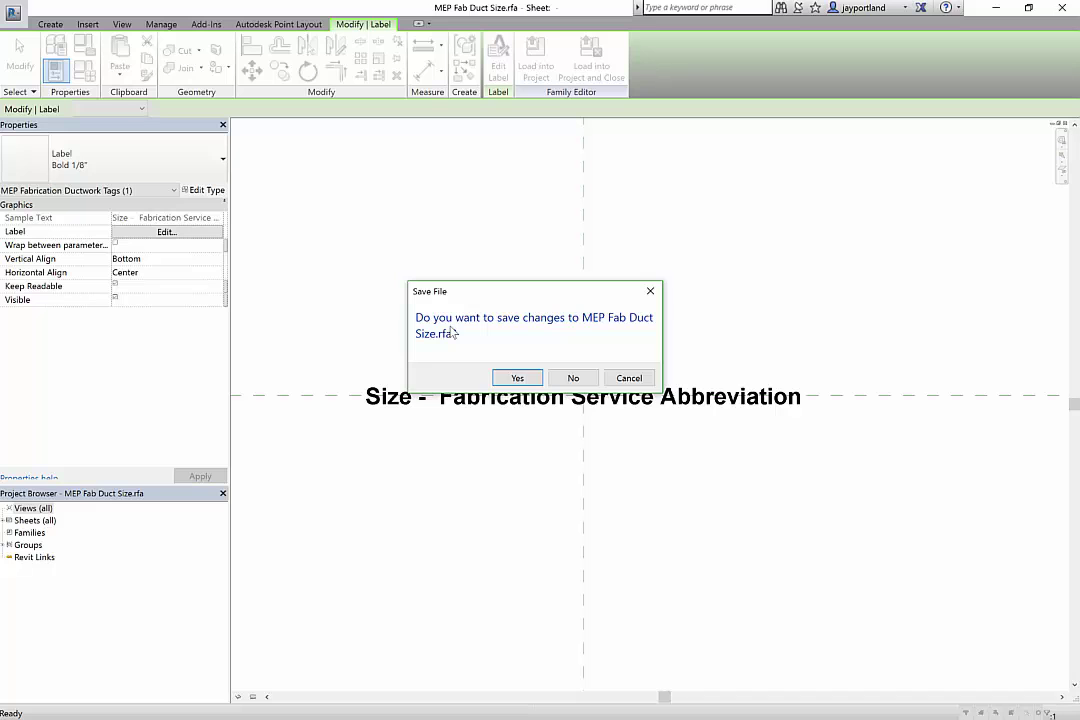
pyautogui.click(515, 378)
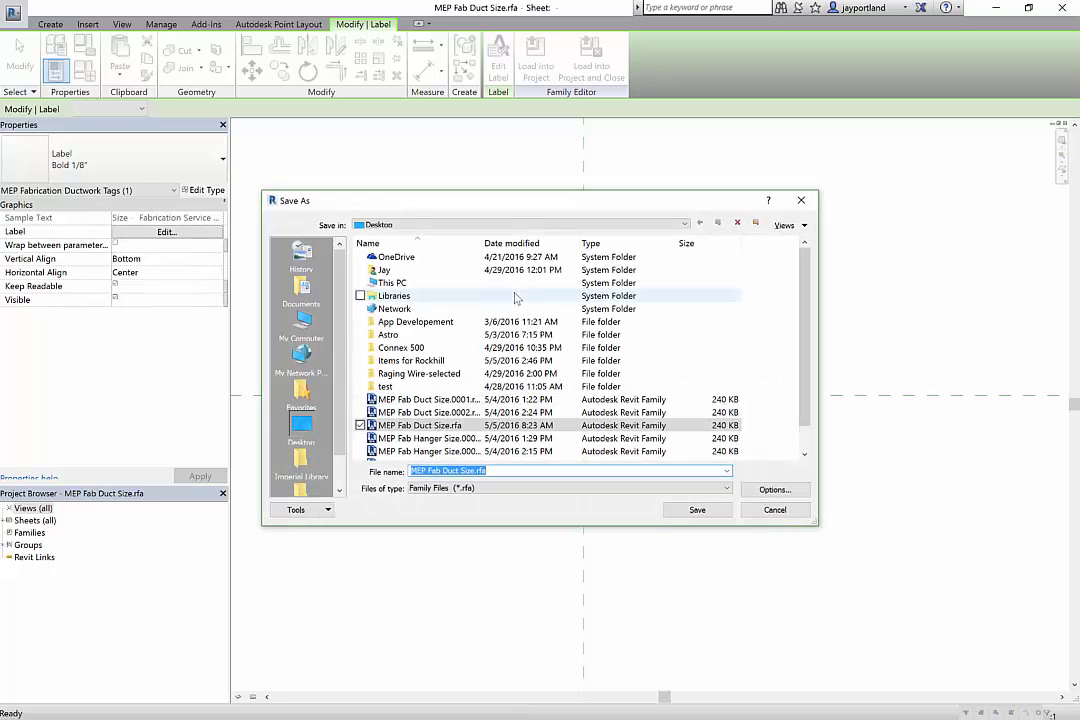
pyautogui.click(500, 425)
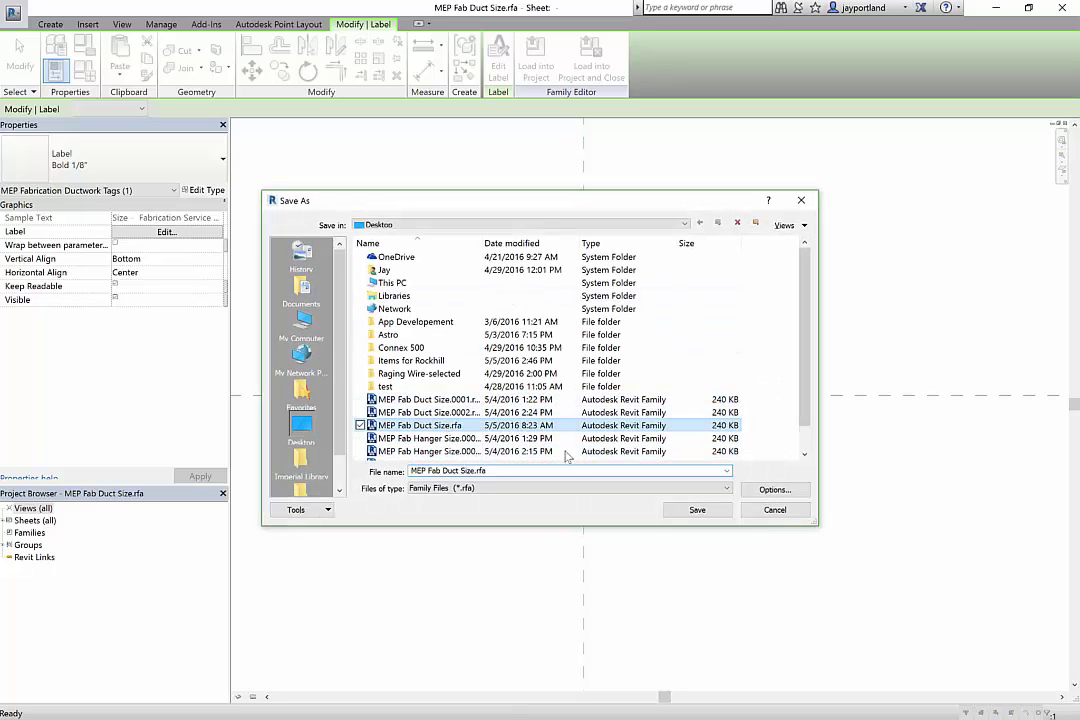
pyautogui.click(697, 510)
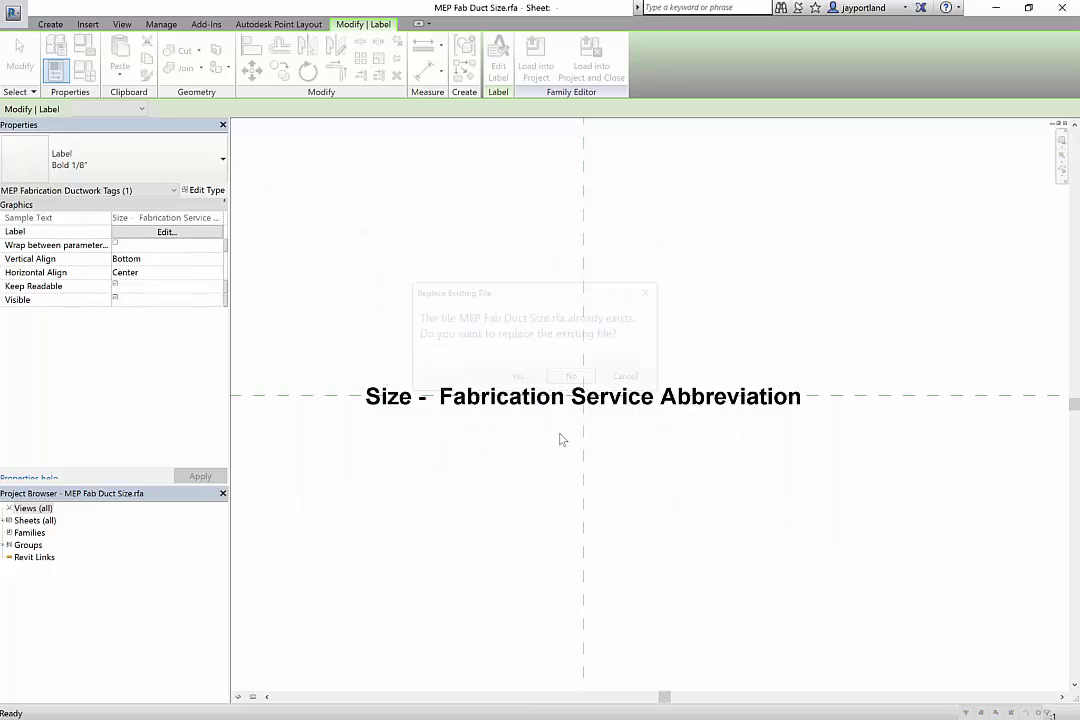
pyautogui.click(516, 378)
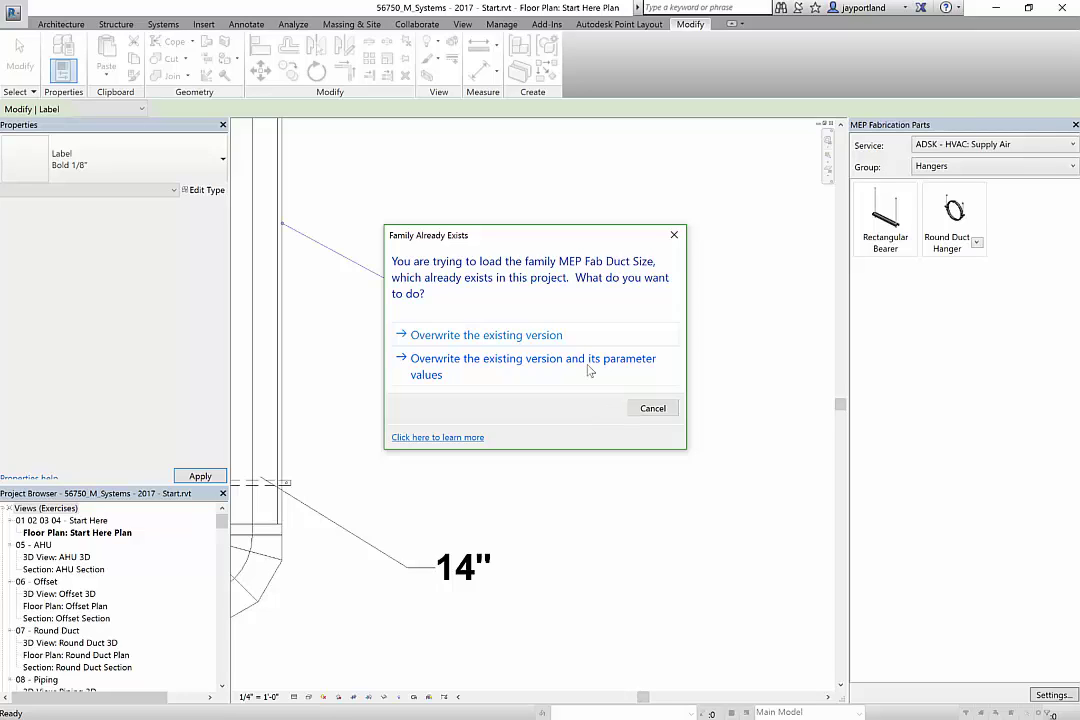
pyautogui.click(588, 369)
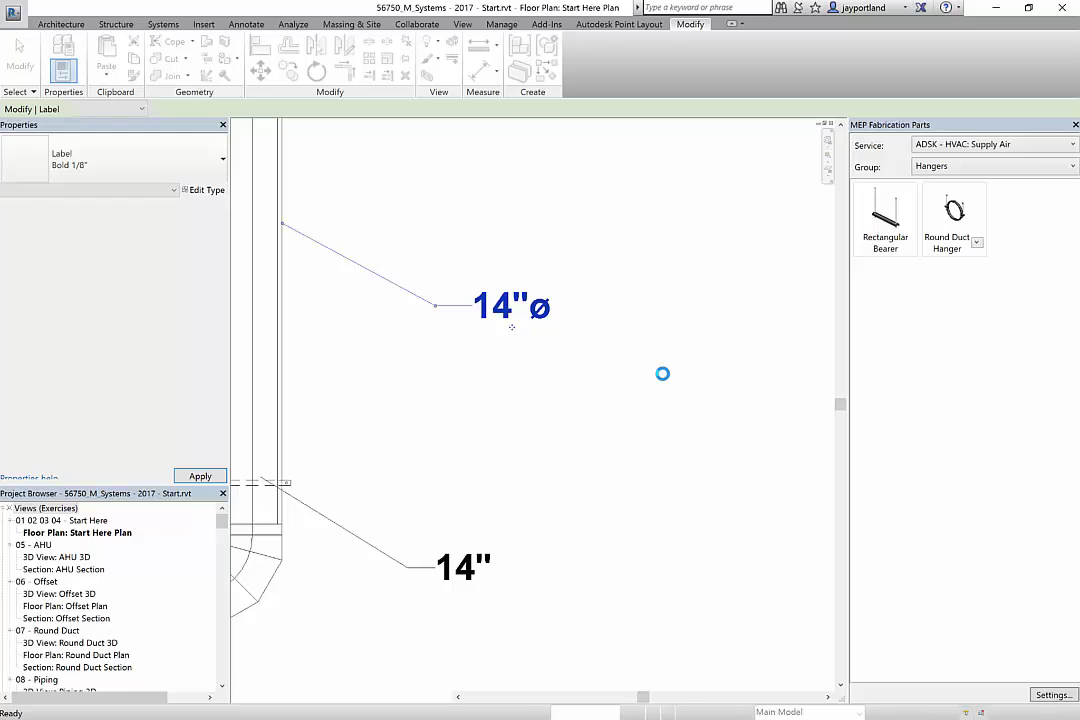
# Move the leader elbow of the updated duct tag back from the longer text to clear the overlap.
pyautogui.click(429, 311)
pyautogui.moveTo(429, 311); pyautogui.dragTo(407, 306)
pyautogui.click(533, 357)
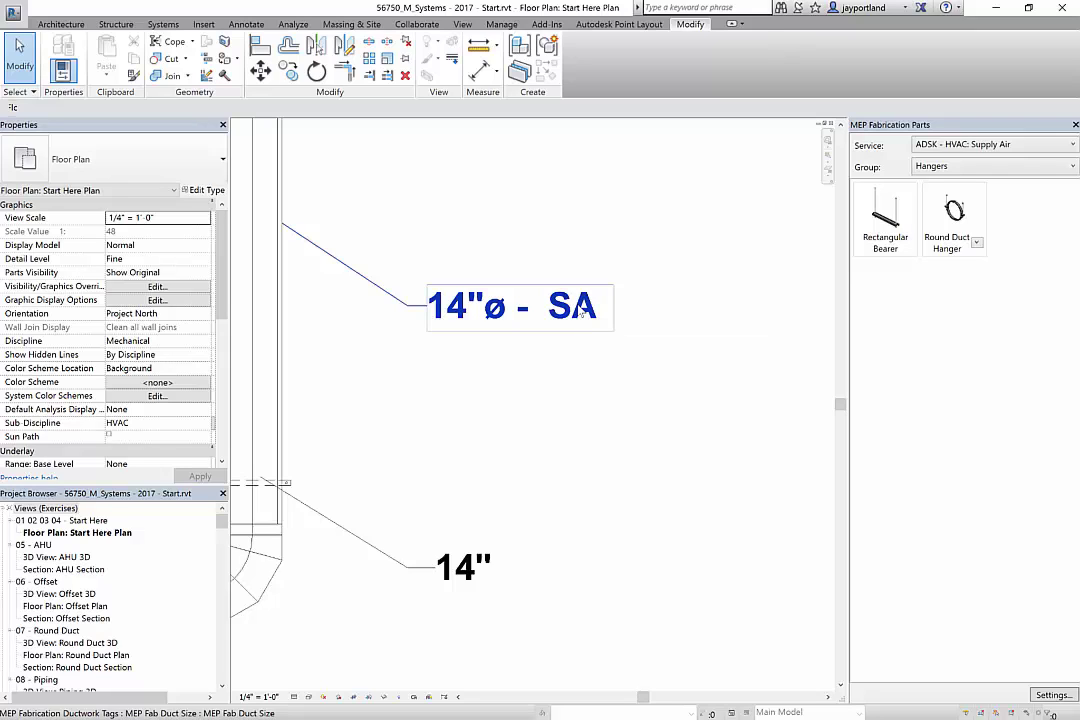
# Switch to CAMduct and open the service setup for the Supply Air service.
pyautogui.hotkey('alt', 'Tab')
pyautogui.hotkey('alt', 'Tab')
pyautogui.hotkey('alt', 'Tab')
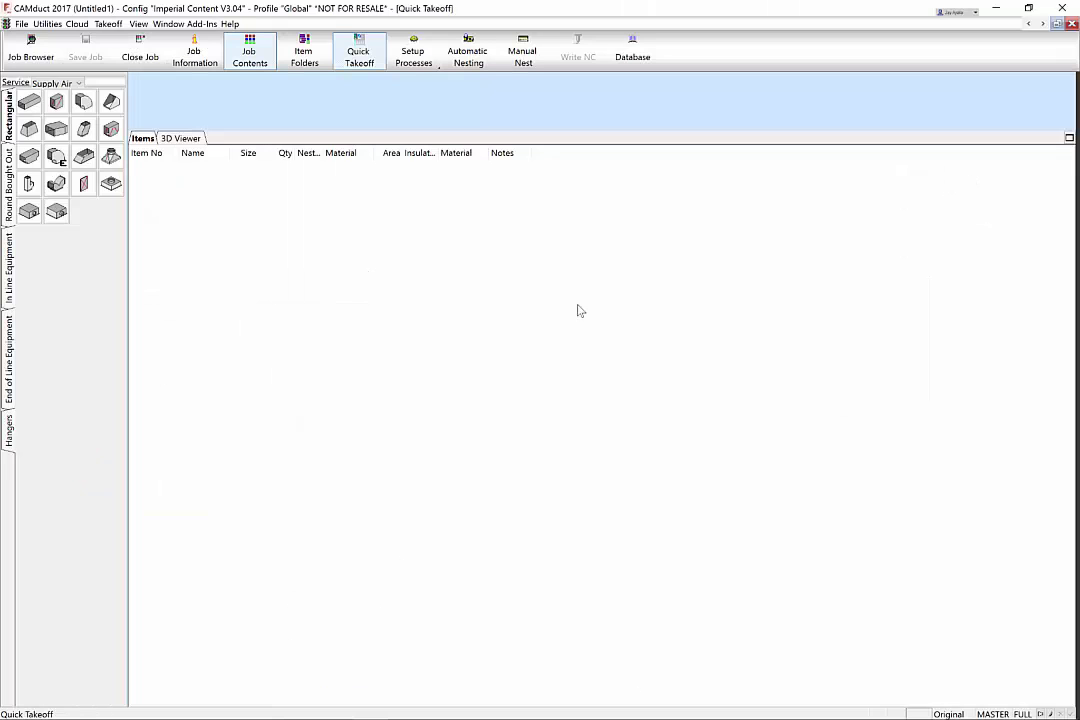
pyautogui.click(15, 83)
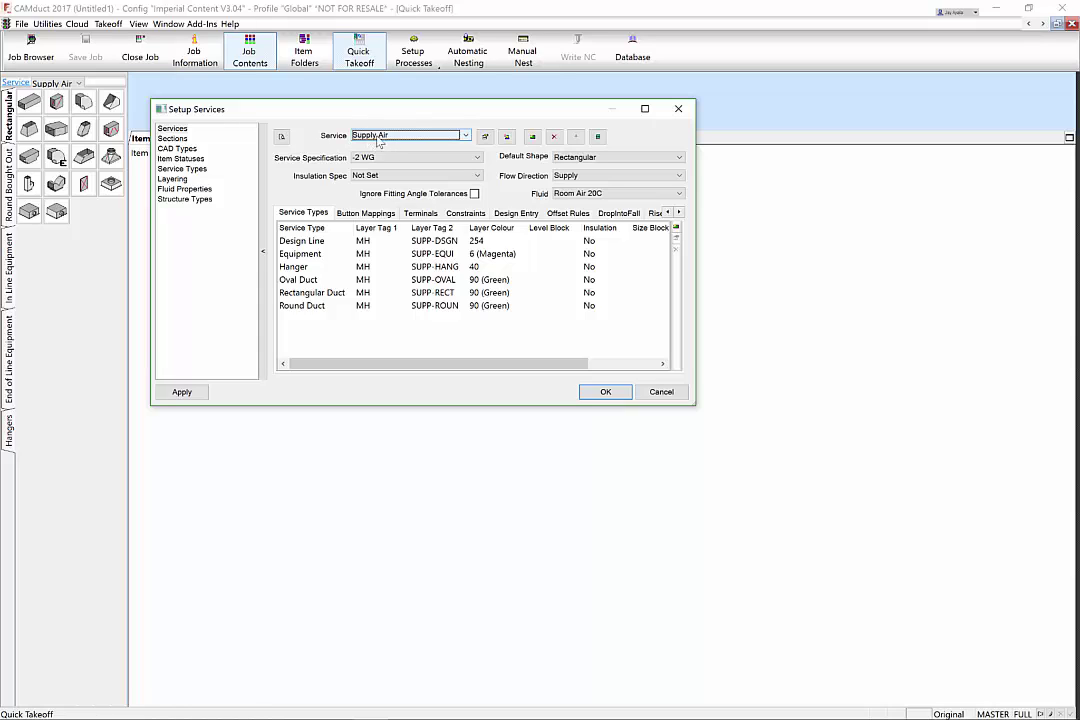
# Clear the abbreviation in the Supply Air service's information and save the service setup.
pyautogui.click(411, 136)
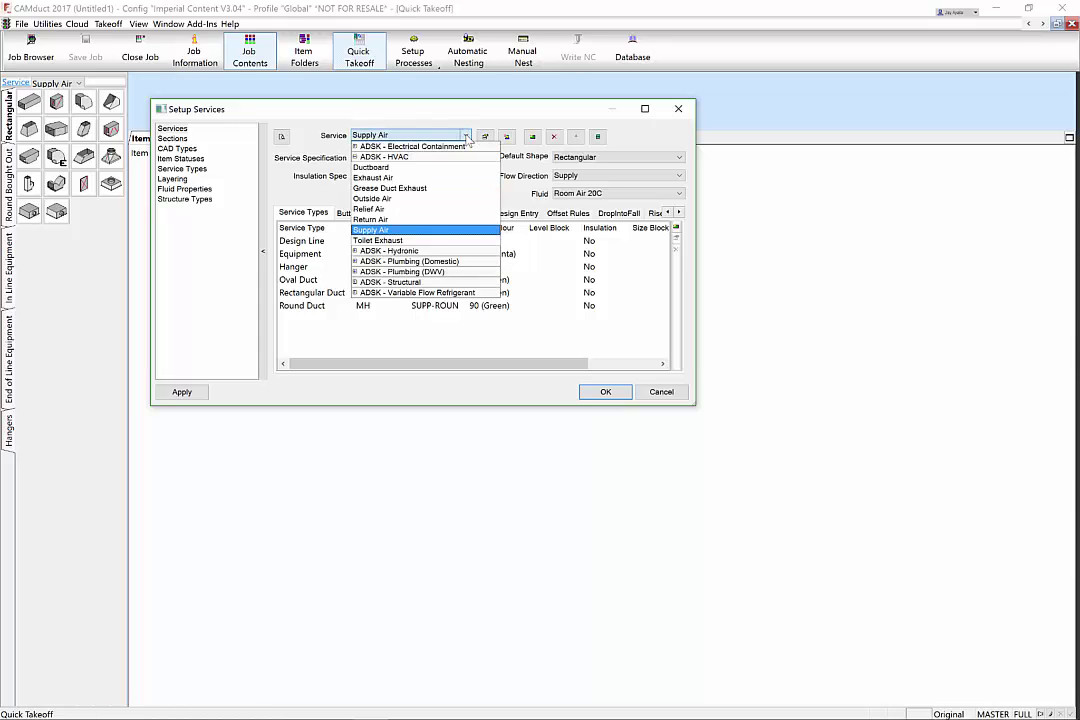
pyautogui.click(446, 230)
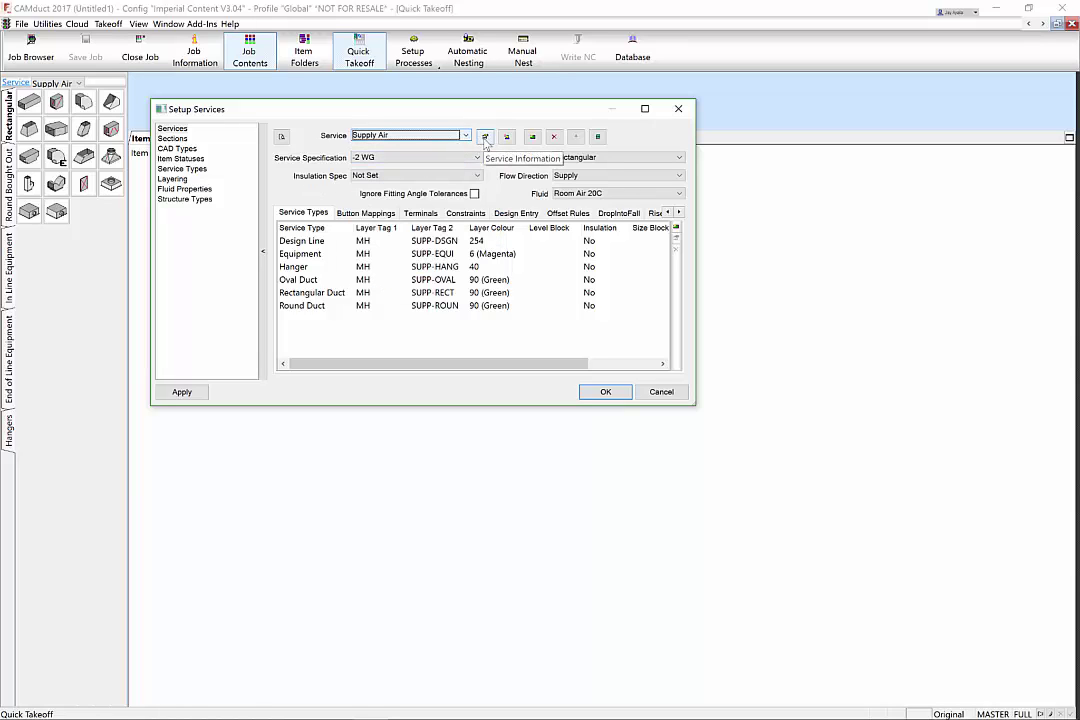
pyautogui.click(485, 137)
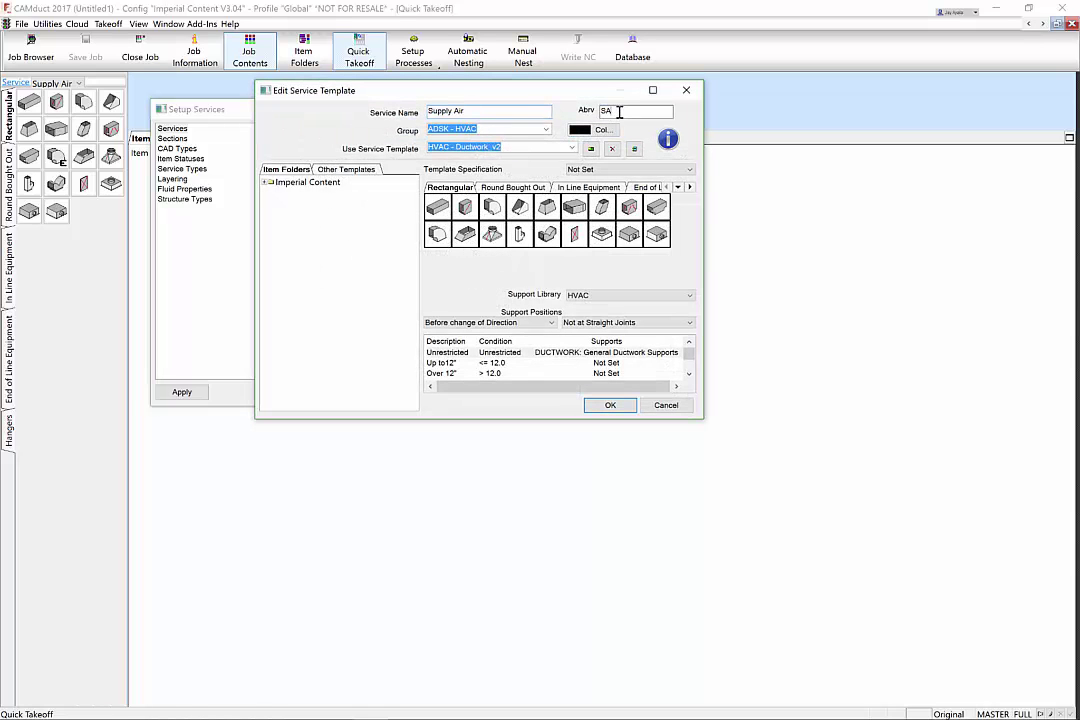
pyautogui.doubleClick(622, 111)
pyautogui.press('BackSpace')
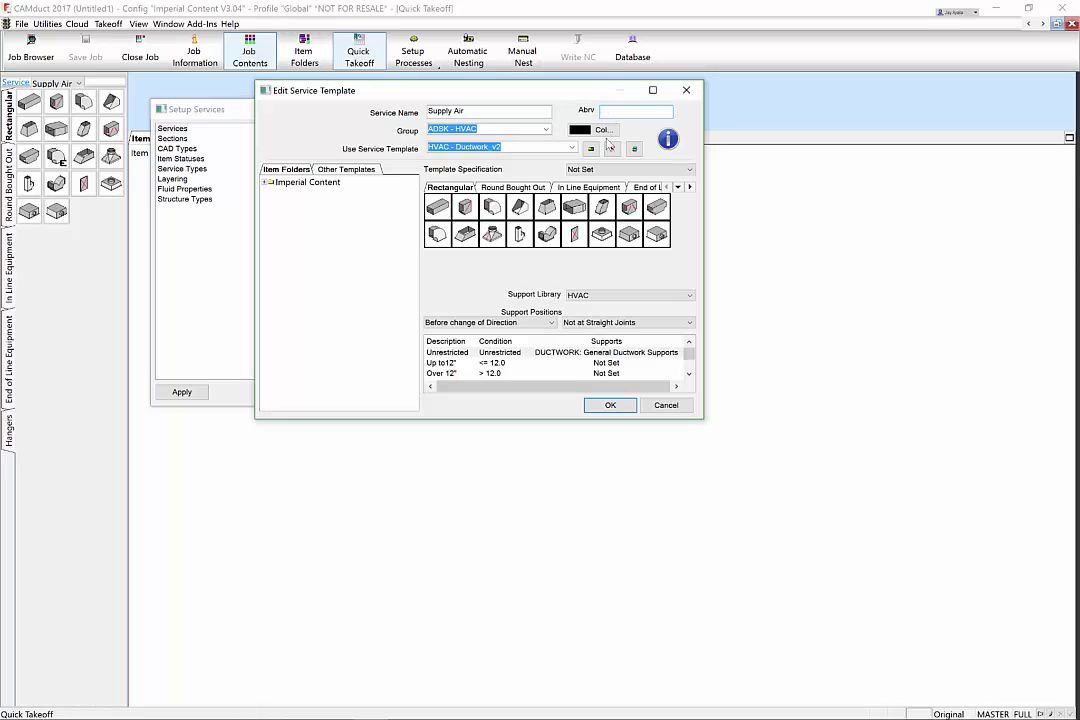
pyautogui.click(610, 405)
pyautogui.click(608, 392)
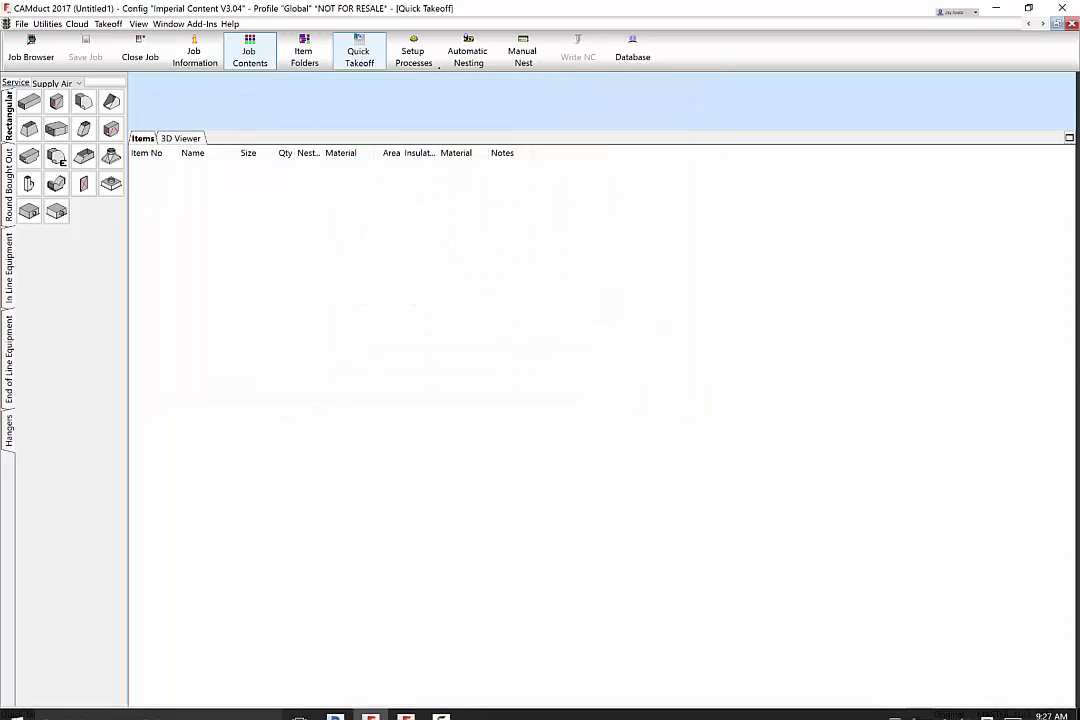
# Switch to the Revit project with the duct tags and reload the fabrication configuration.
pyautogui.moveTo(336, 708)
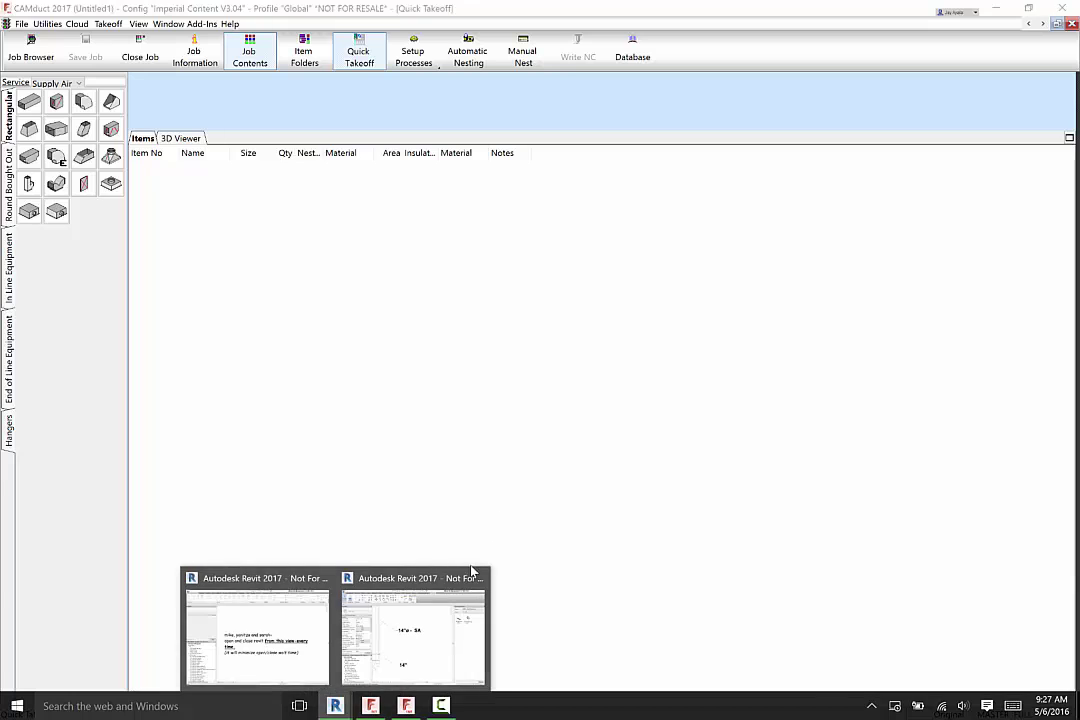
pyautogui.click(444, 606)
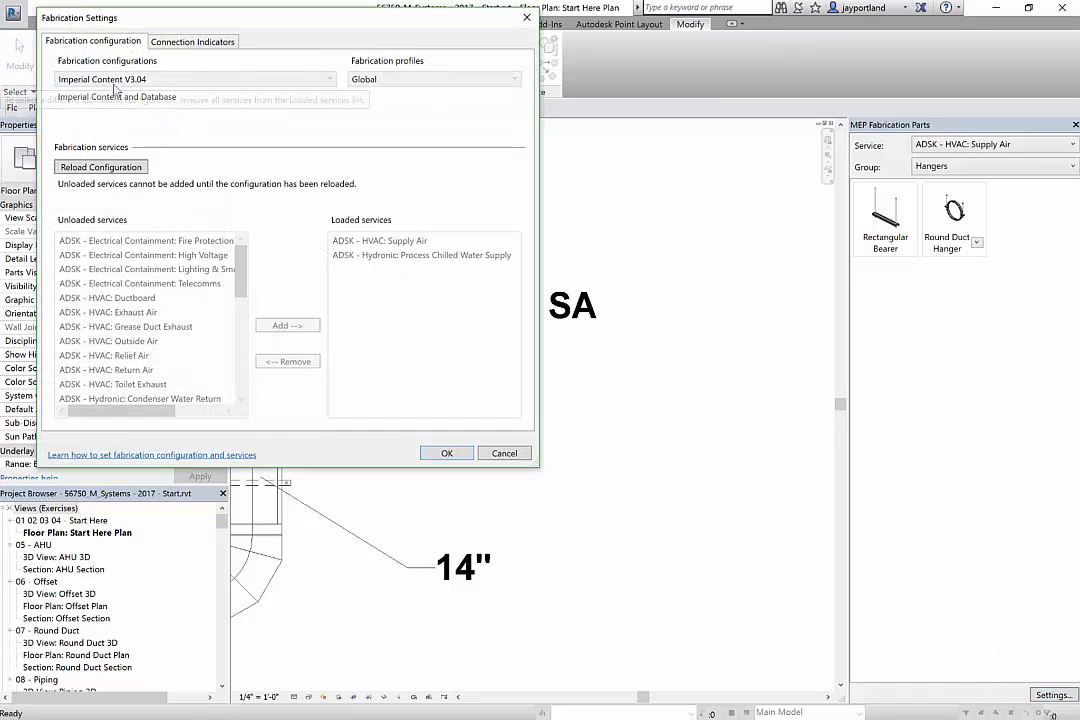
pyautogui.click(129, 172)
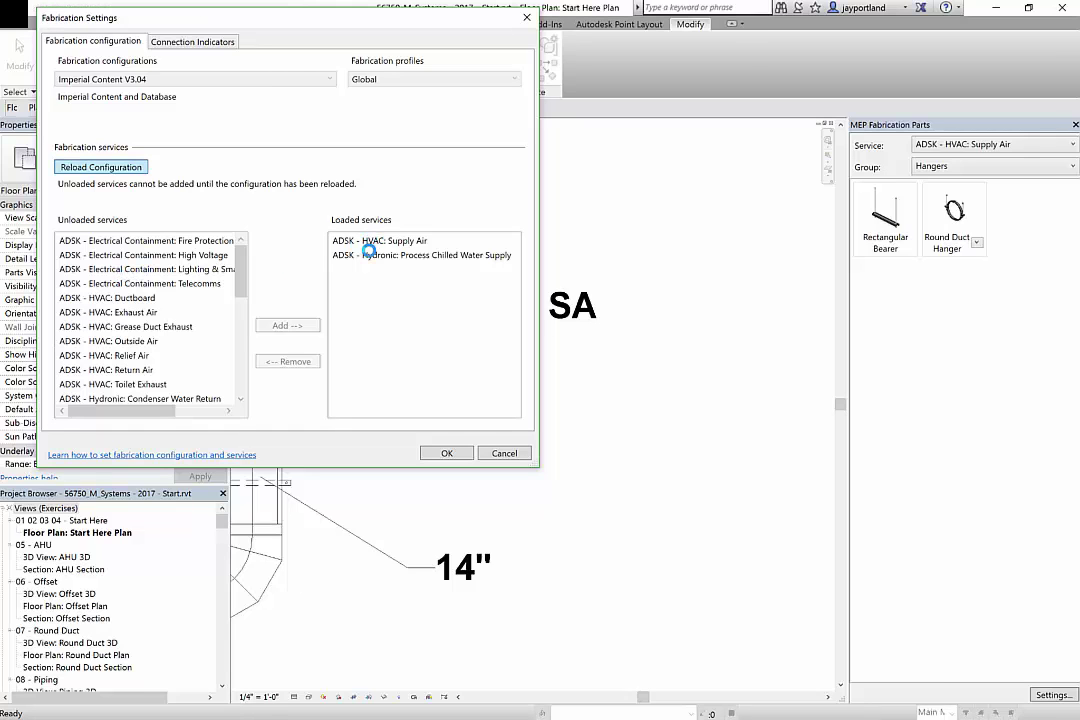
pyautogui.click(437, 455)
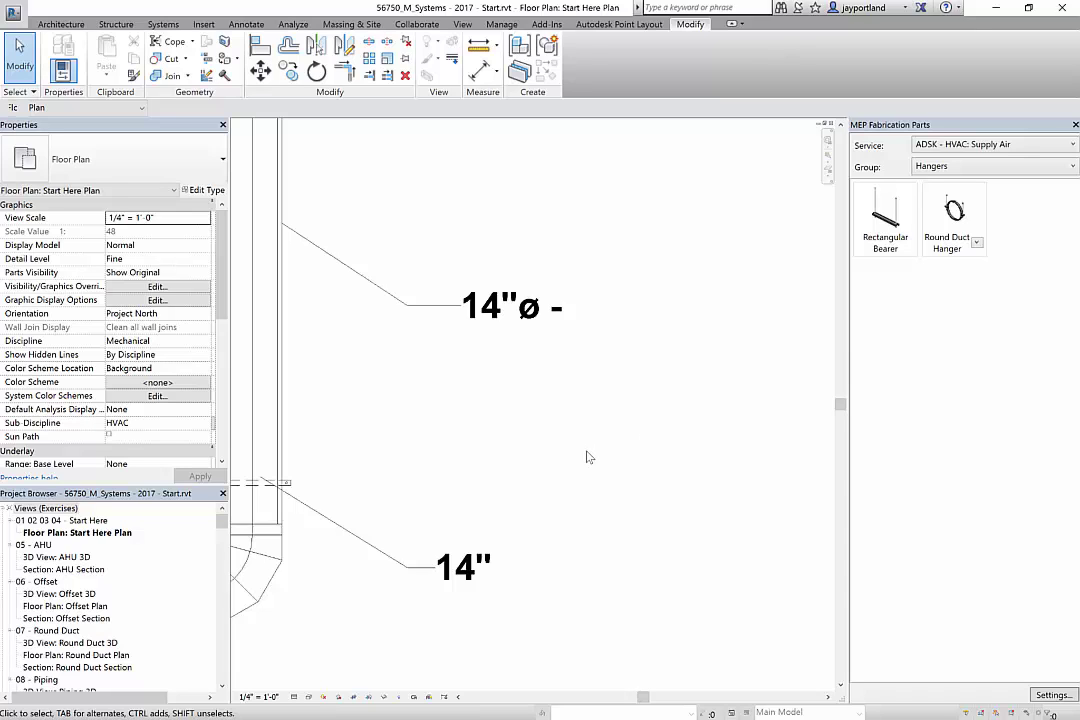
# Switch to AutoCAD, cancelling the Half Strap Hanger edit, and open an enlarged service setup for Supply Air.
pyautogui.hotkey('alt', 'Tab')
pyautogui.hotkey('alt', 'Tab')
pyautogui.hotkey('alt', 'Tab')
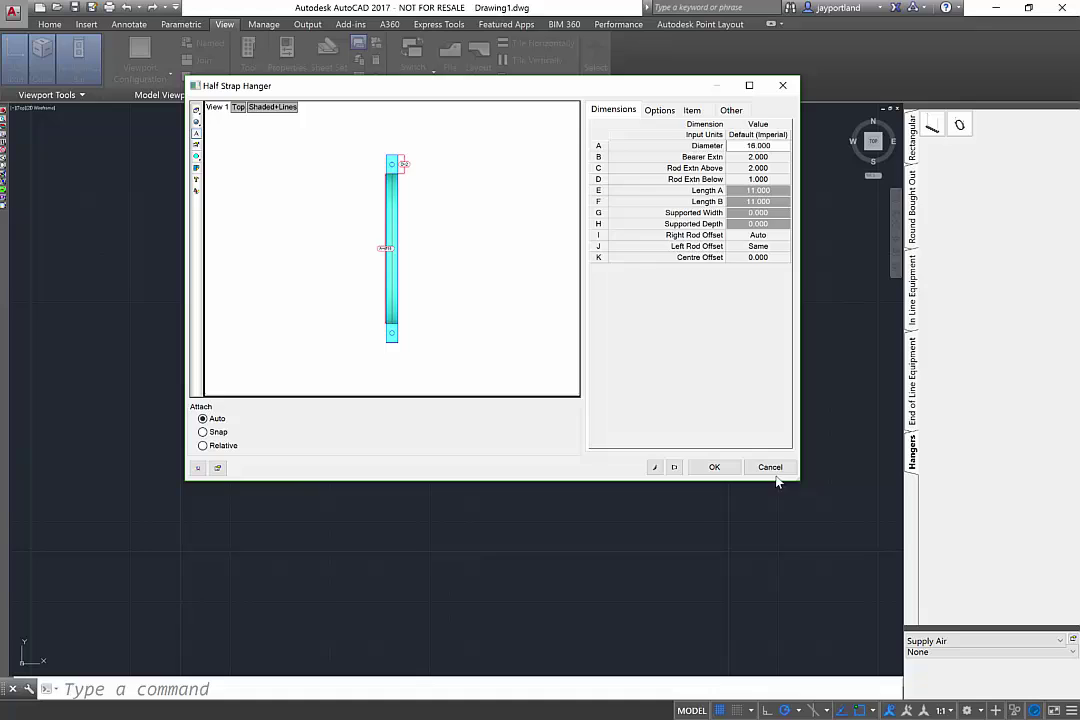
pyautogui.click(770, 467)
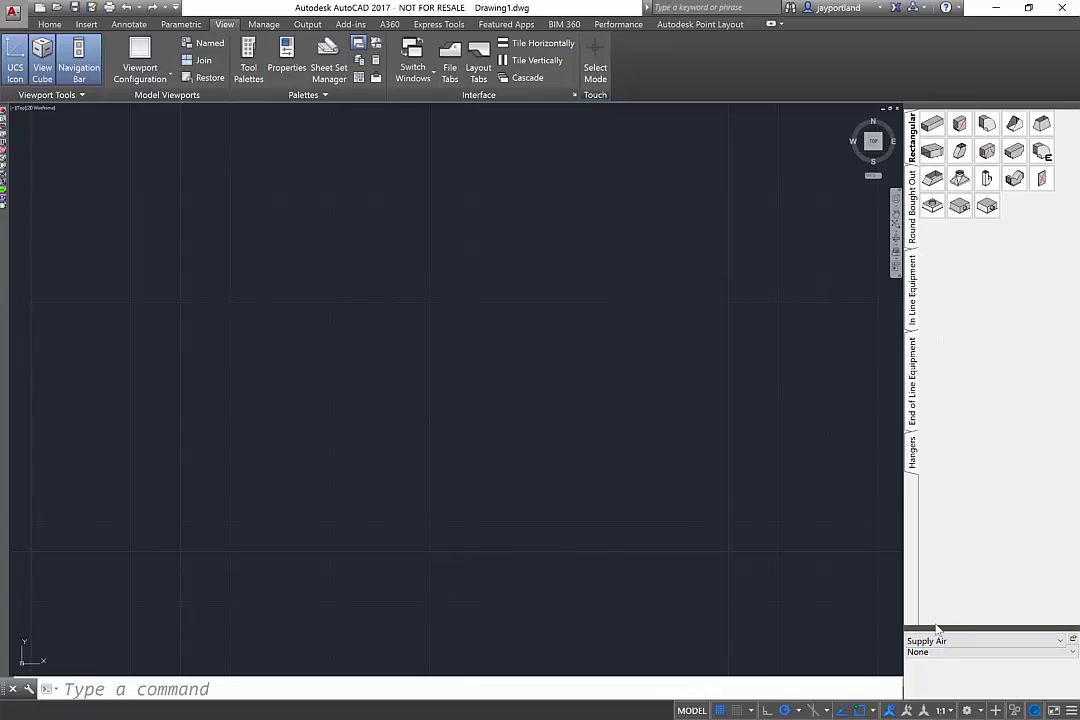
pyautogui.click(1074, 642)
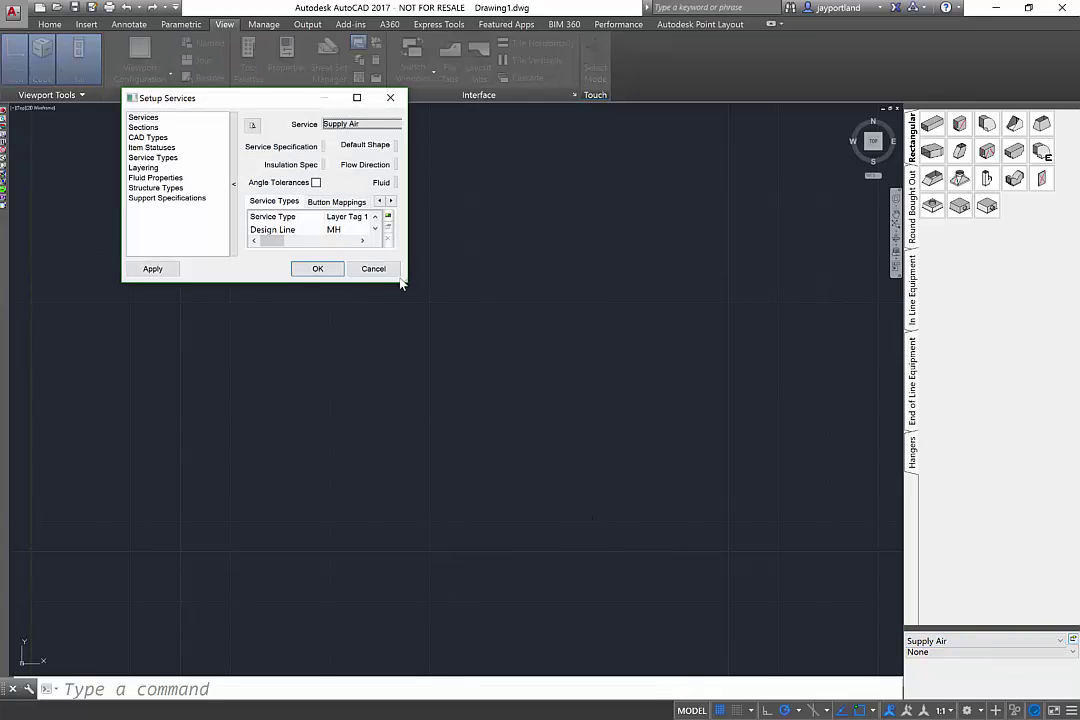
pyautogui.moveTo(406, 282); pyautogui.dragTo(697, 402)
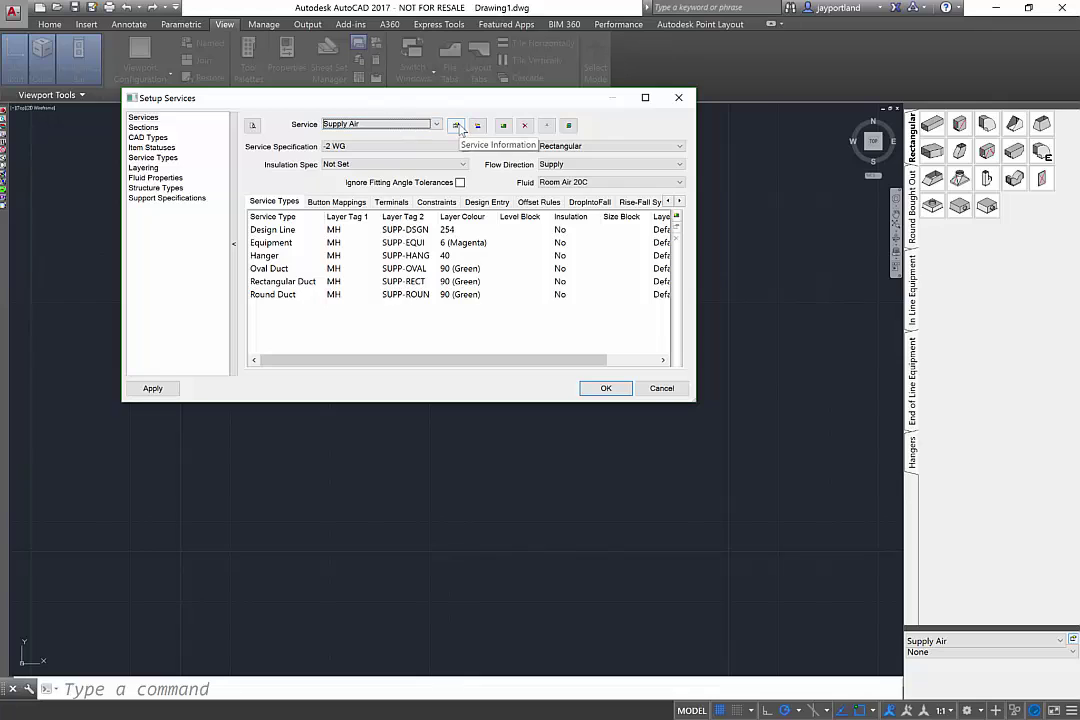
# Set the Supply Air service's abbreviation to SA in its service information and save the service setup.
pyautogui.click(455, 126)
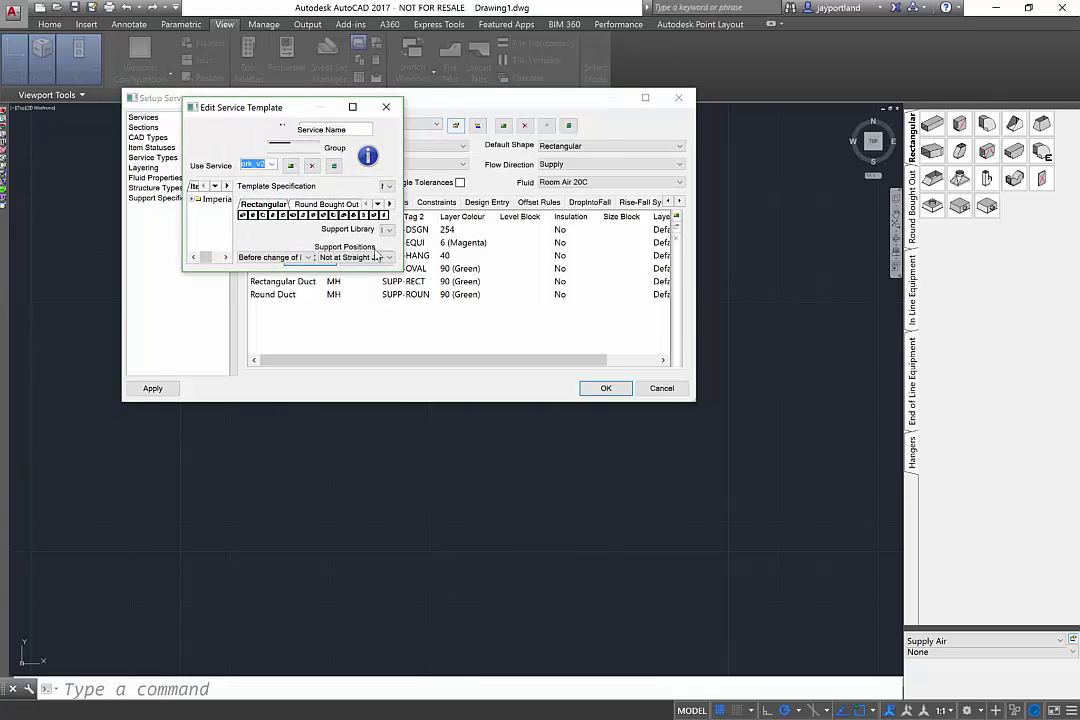
pyautogui.moveTo(400, 268); pyautogui.dragTo(697, 388)
pyautogui.click(627, 128)
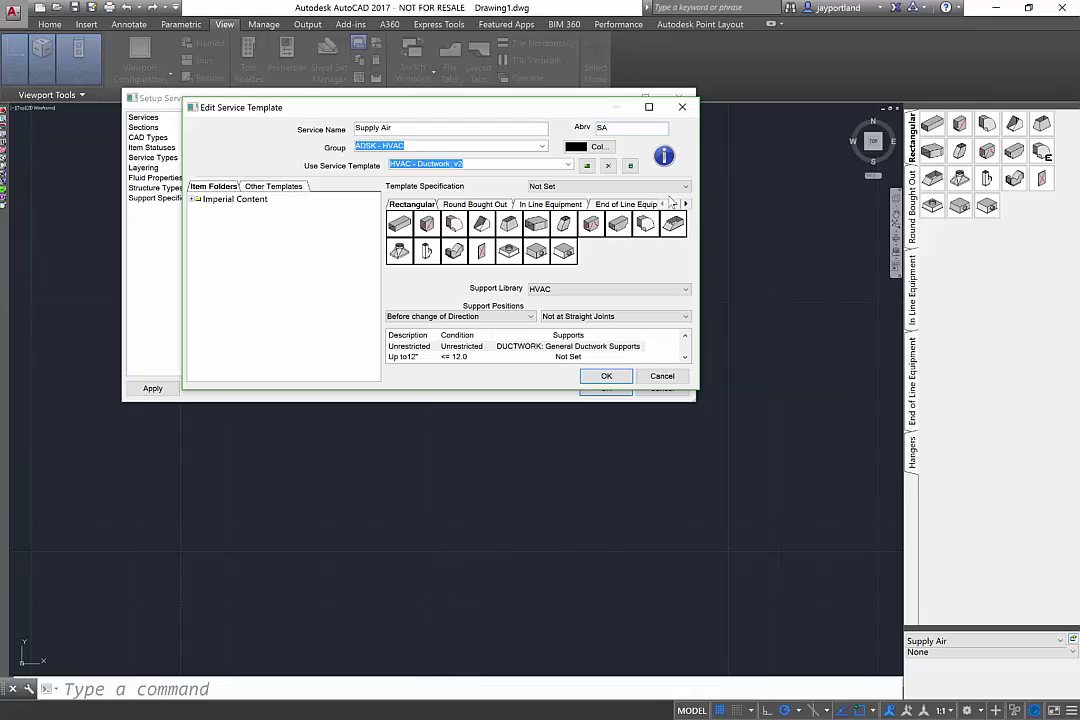
pyautogui.click(615, 377)
pyautogui.click(614, 388)
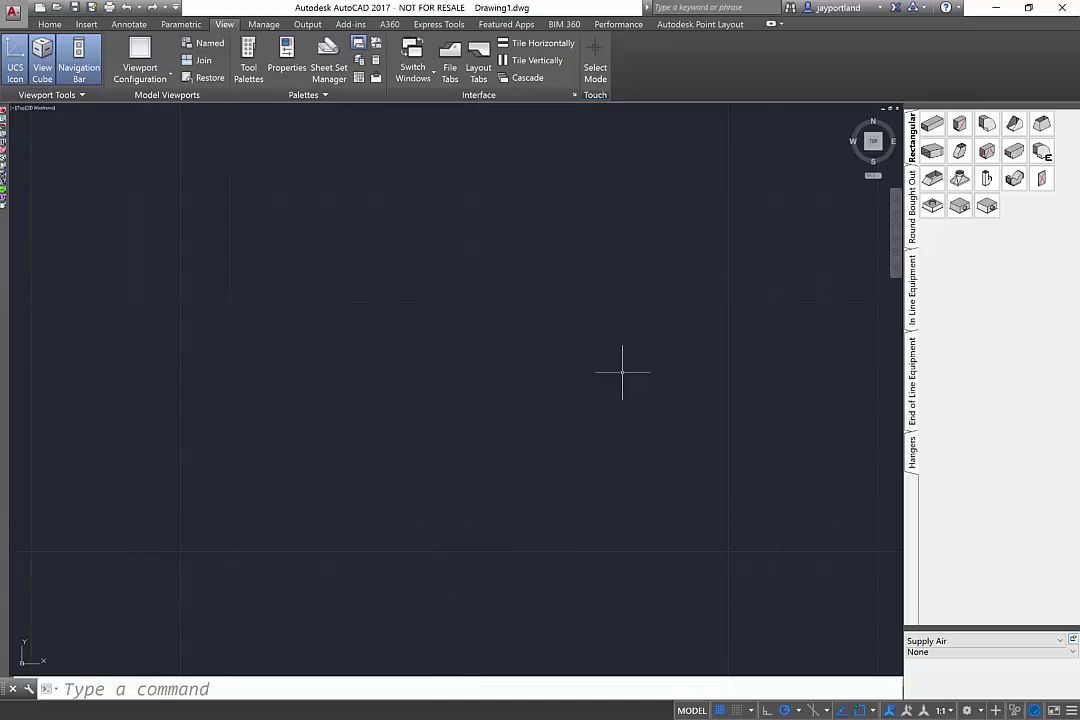
# Return to Revit and reload the fabrication configuration to update the duct tag's service abbreviation.
pyautogui.hotkey('alt', 'Tab')
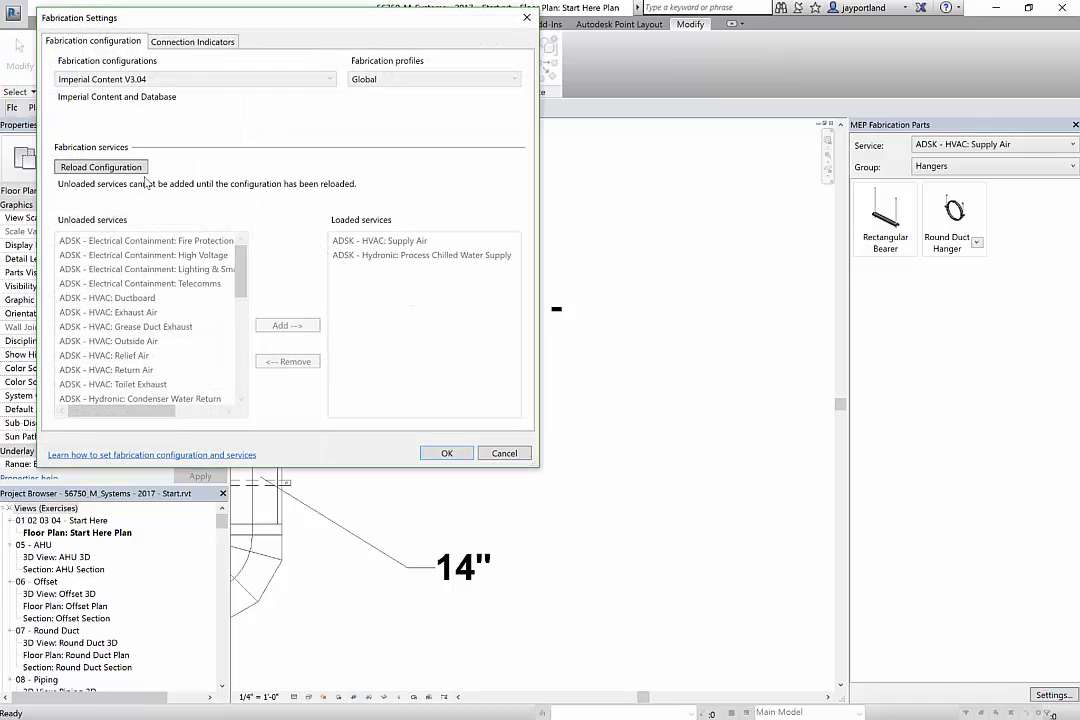
pyautogui.click(122, 166)
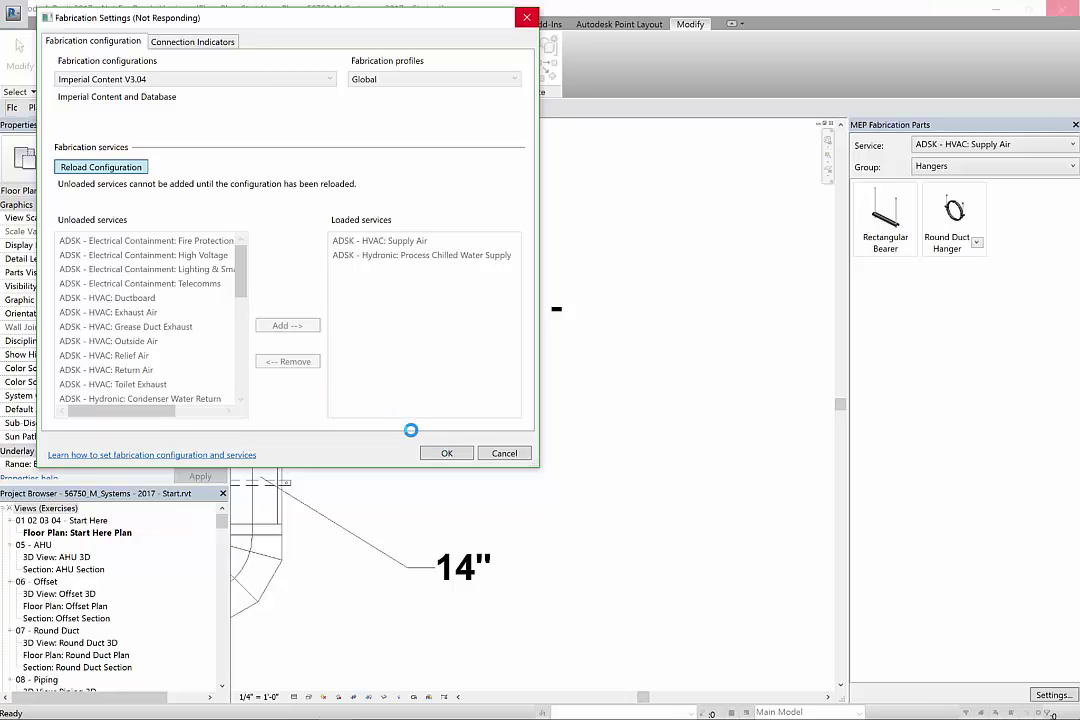
pyautogui.click(424, 446)
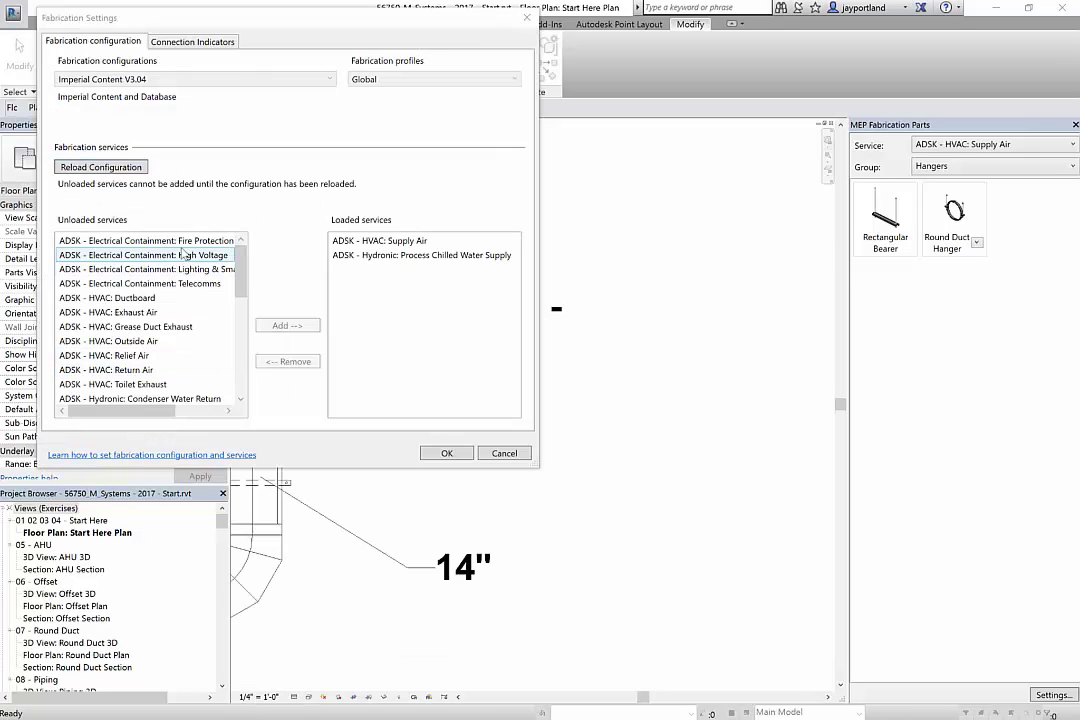
pyautogui.click(444, 455)
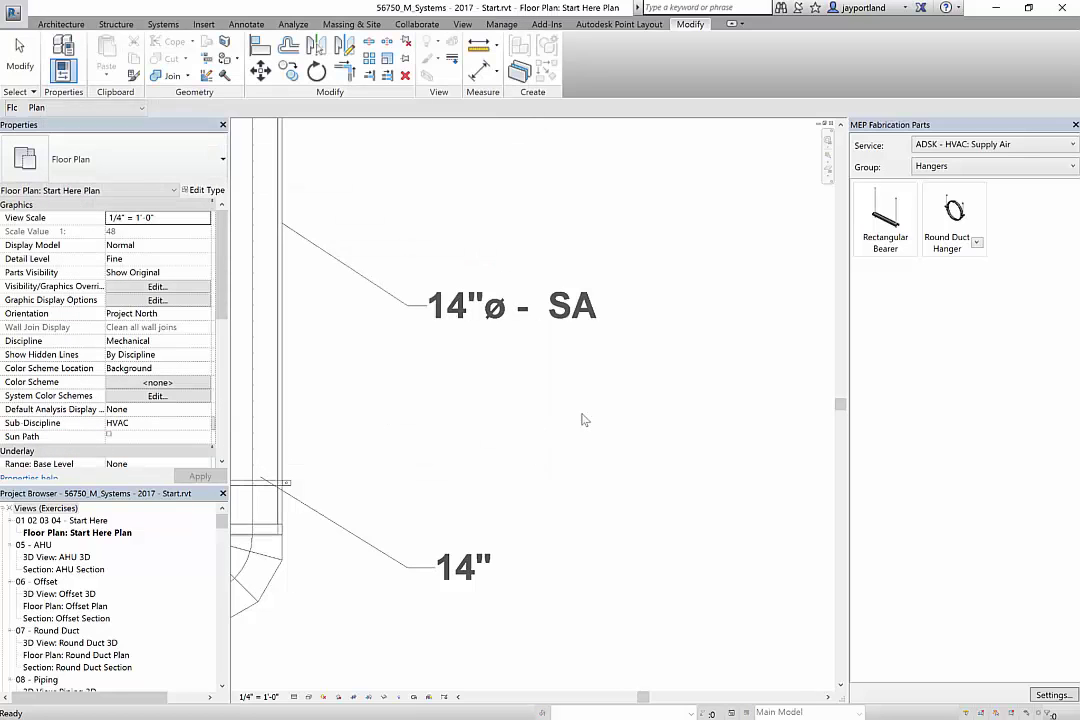